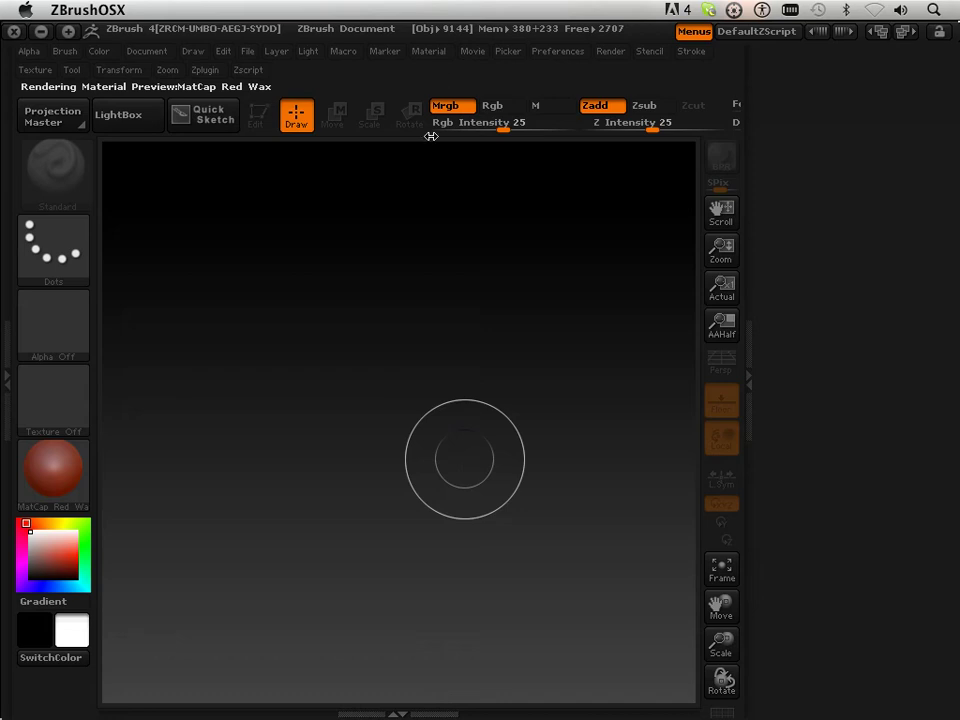
- Open the DefaultSphere project from the LightBox project library
click(122, 116)
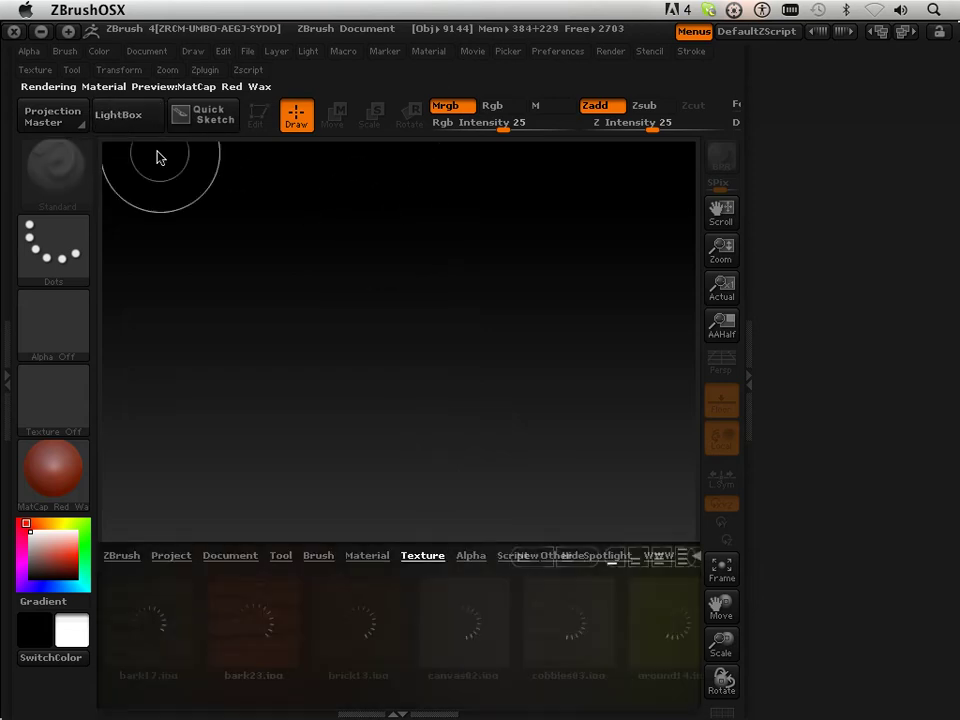
click(283, 558)
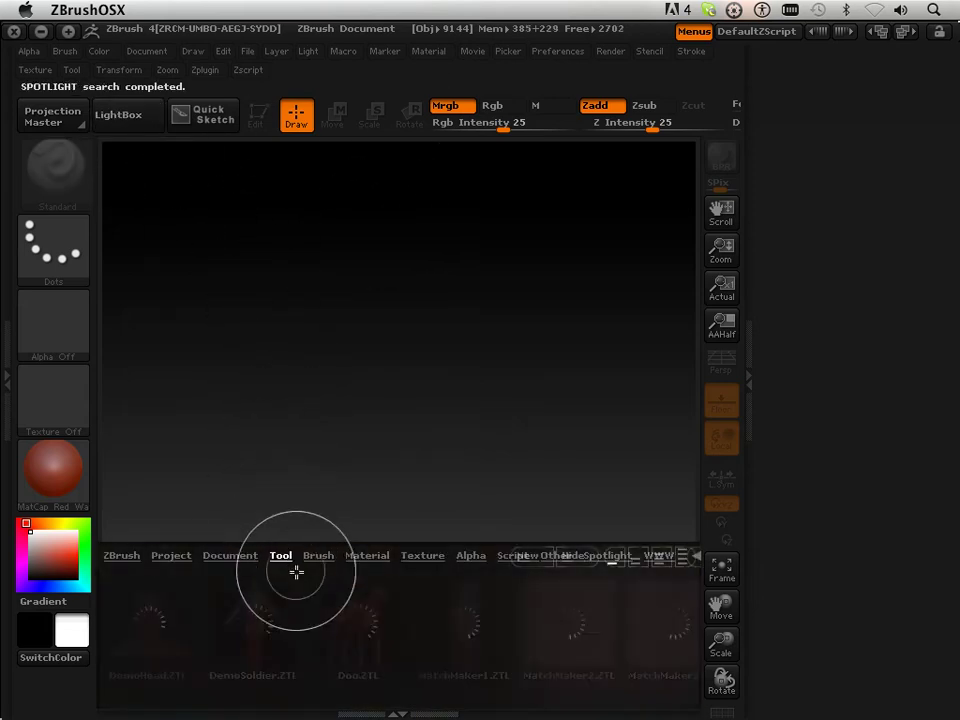
click(172, 558)
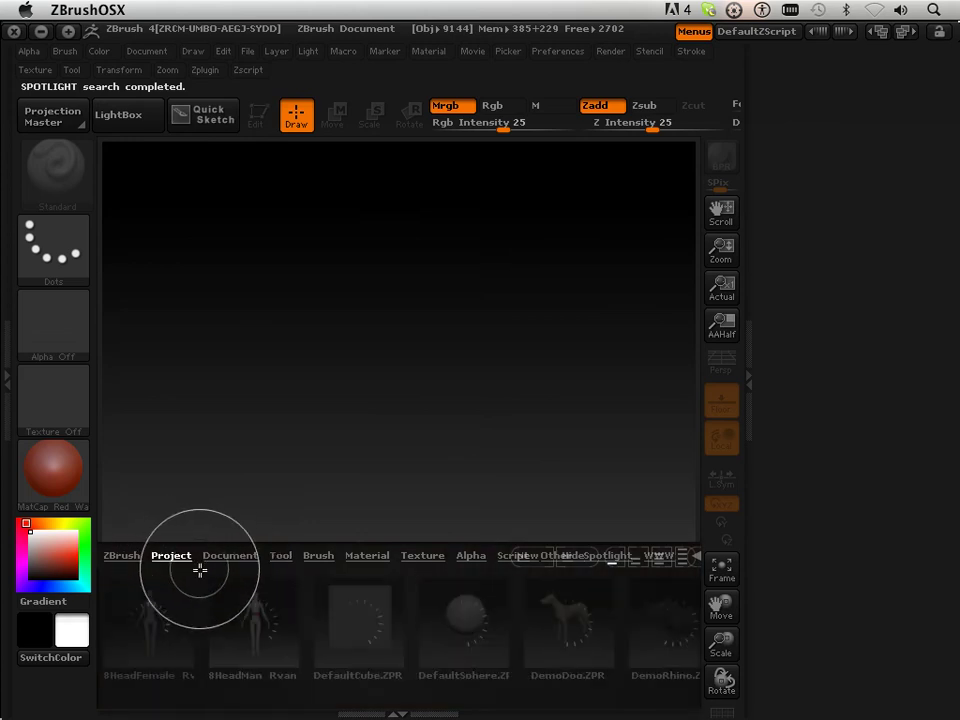
double_click(456, 615)
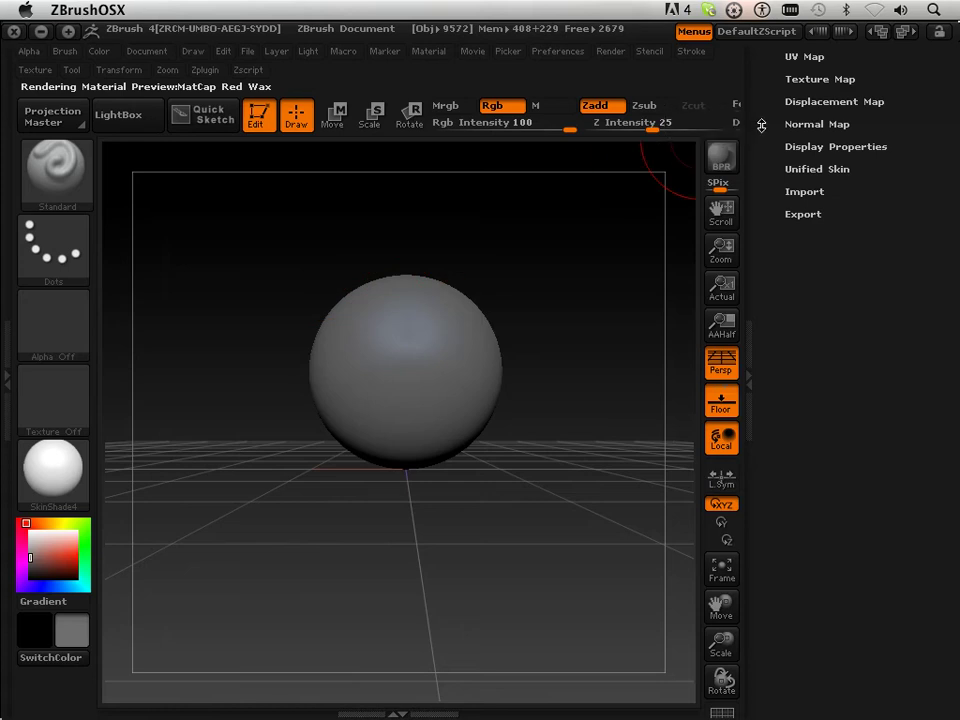
- Add five new layers to the polysphere tool
drag(771, 35, 766, 284)
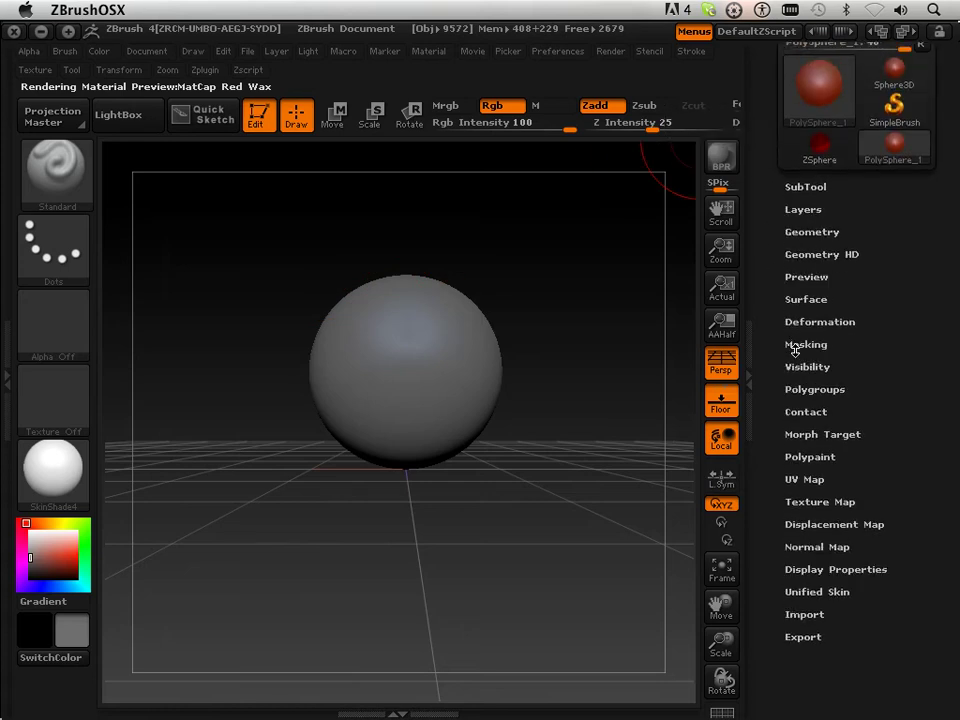
click(817, 210)
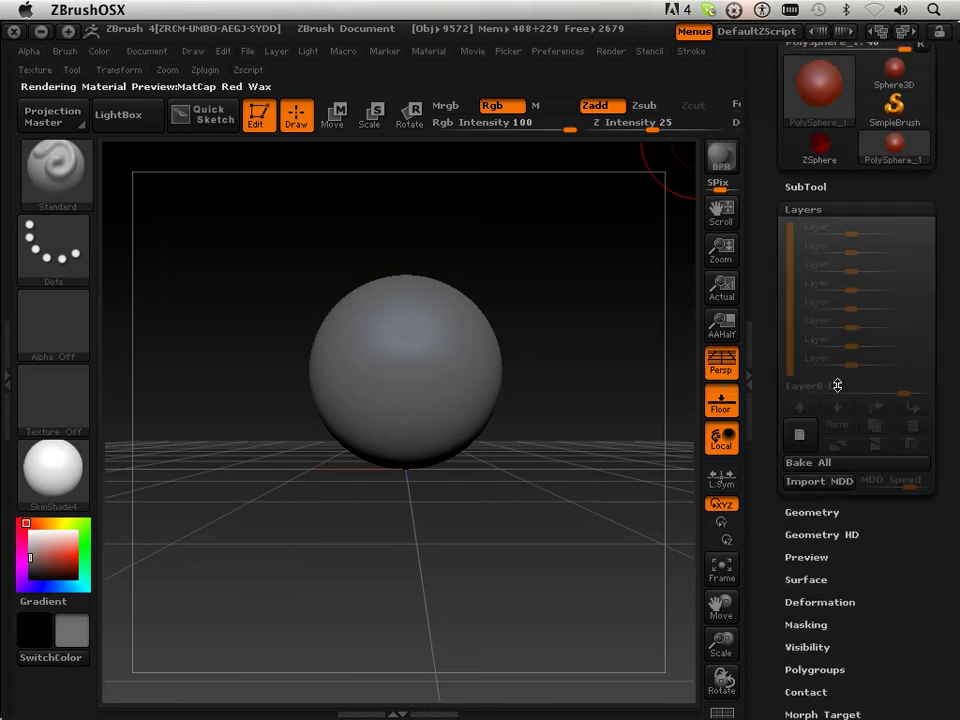
click(812, 441)
click(812, 441)
click(812, 441)
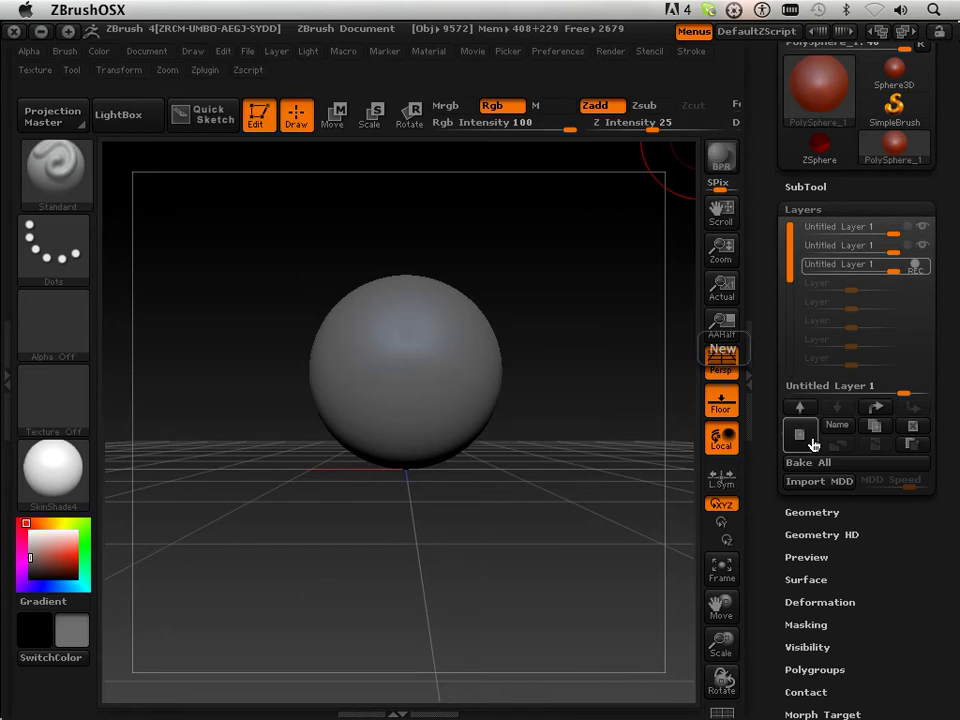
click(812, 441)
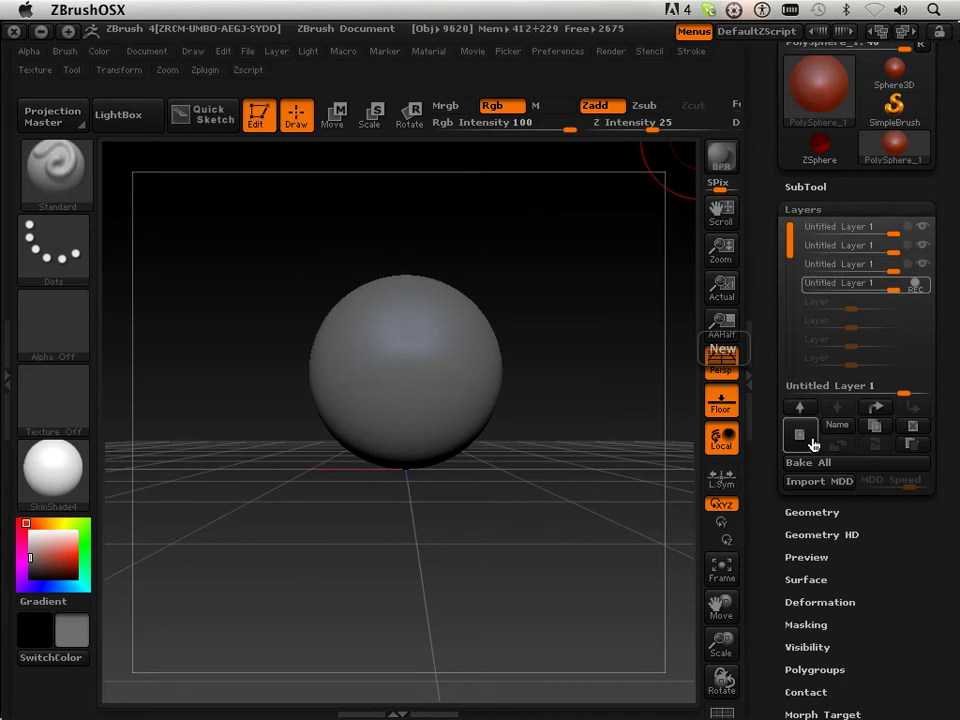
click(812, 441)
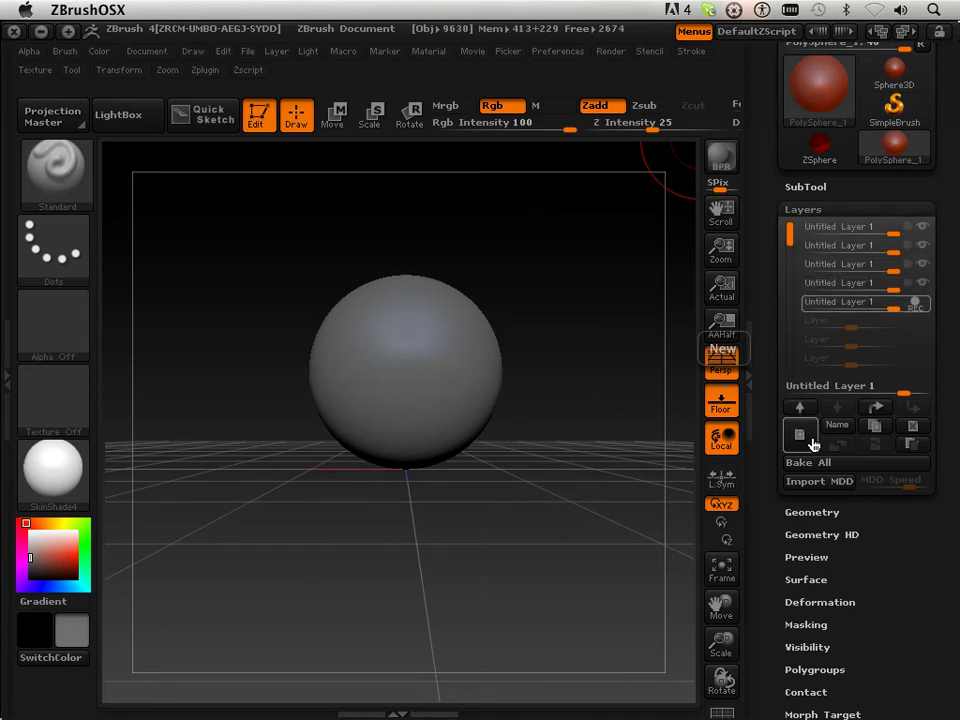
- Rename the first layer m1 and the second layer m2
click(853, 228)
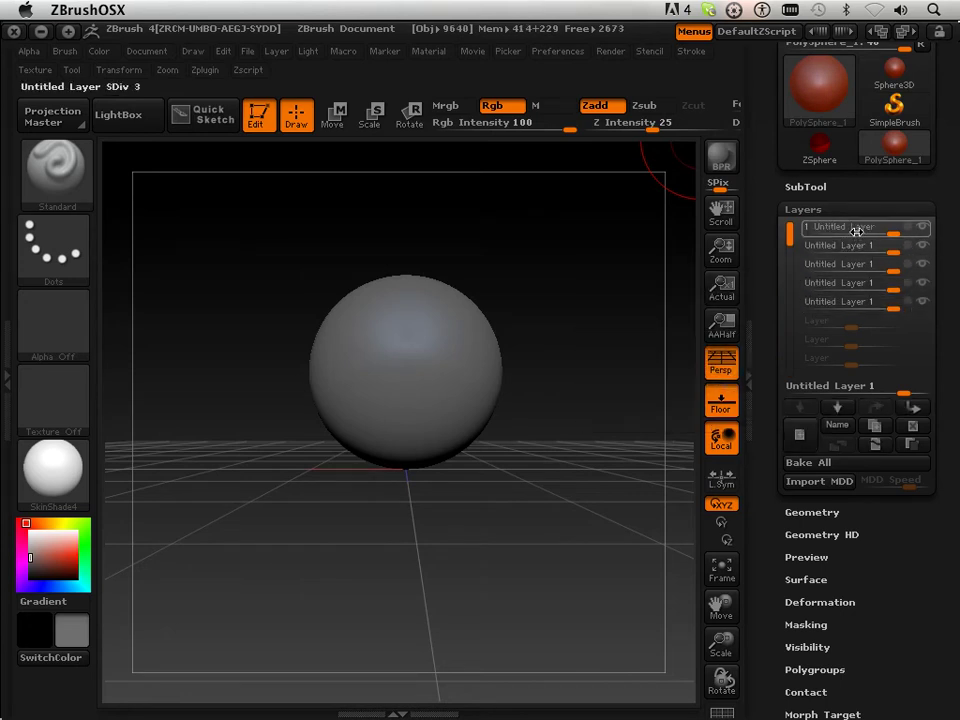
click(848, 431)
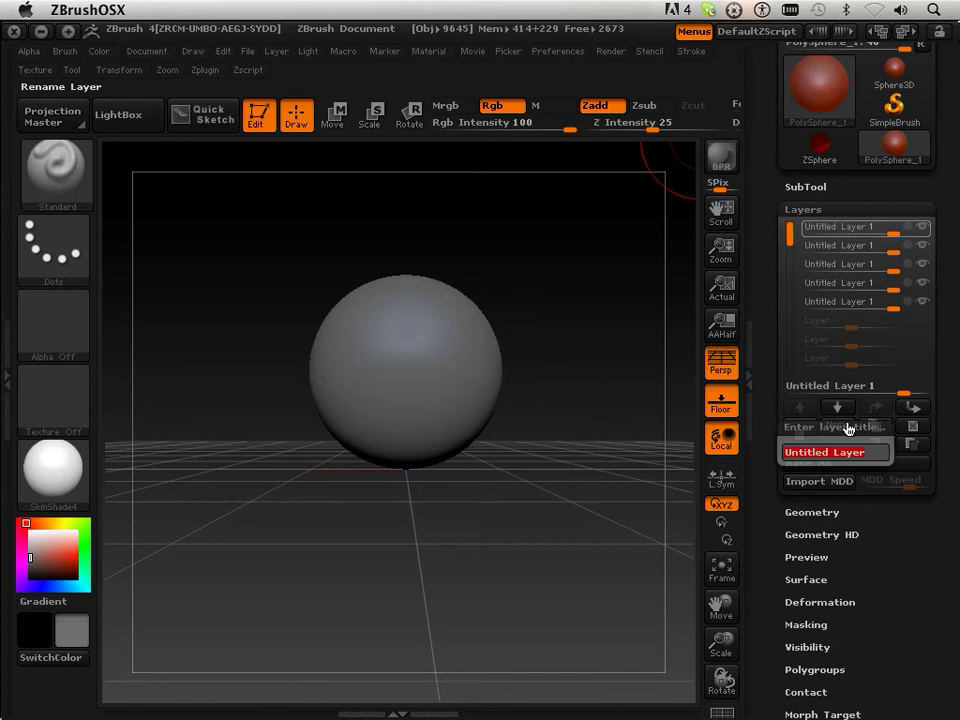
text(m1)
key(Return)
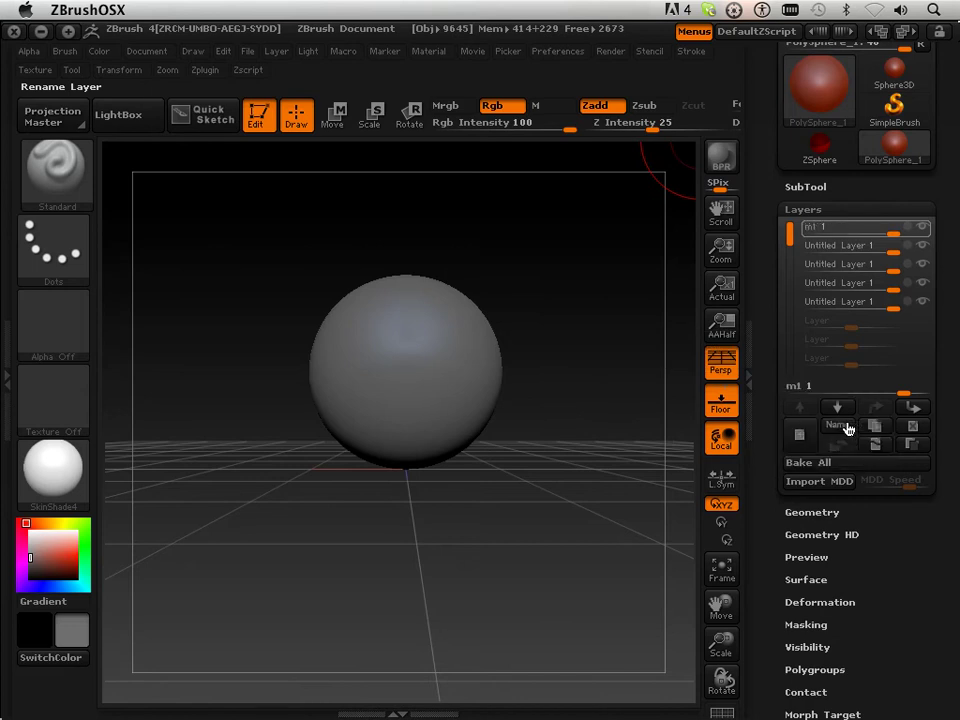
click(849, 246)
click(843, 426)
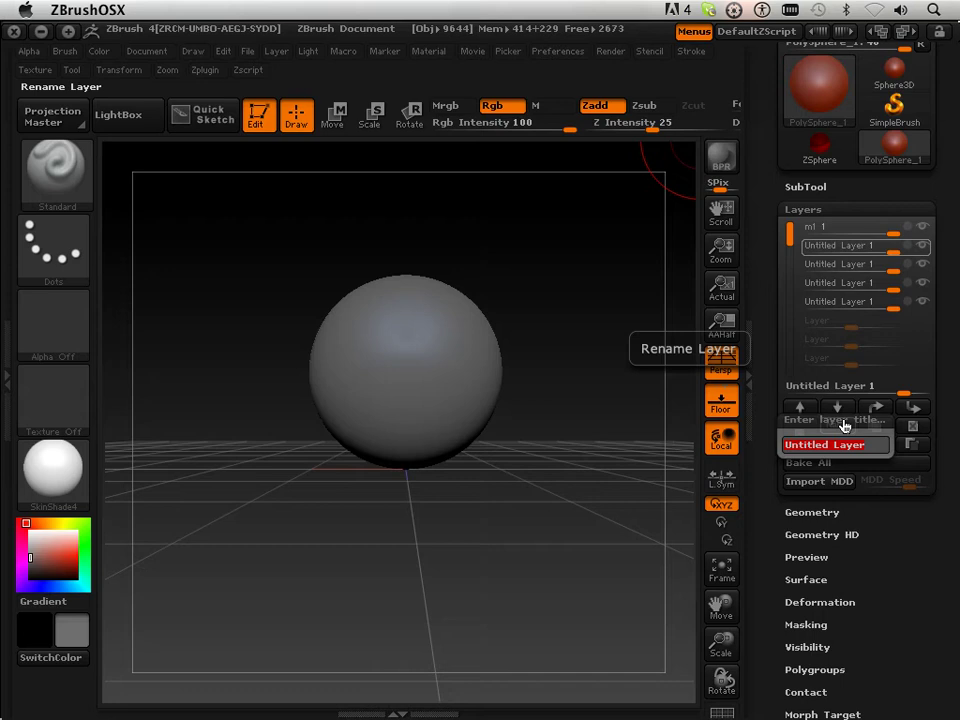
key(Return)
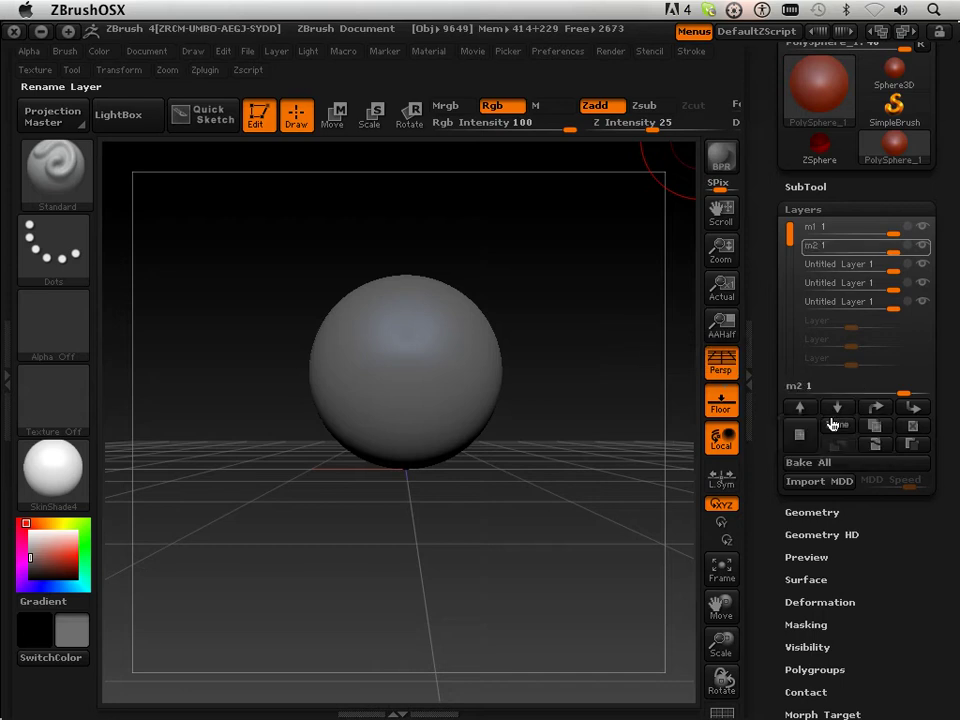
- Rename the third layer c1 and the fourth layer c2
click(857, 268)
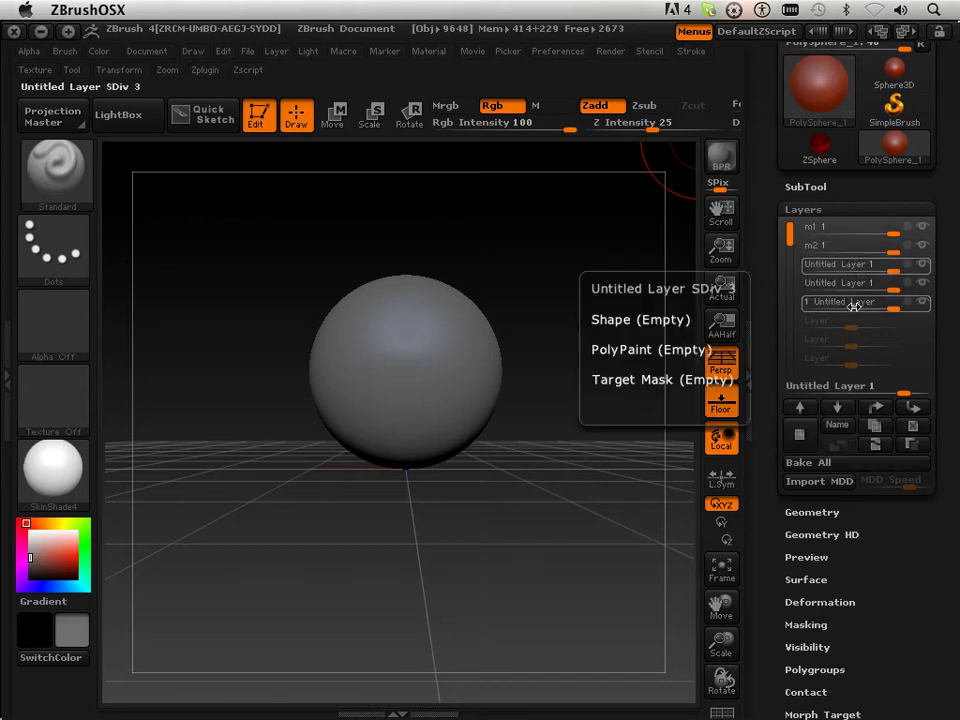
click(841, 430)
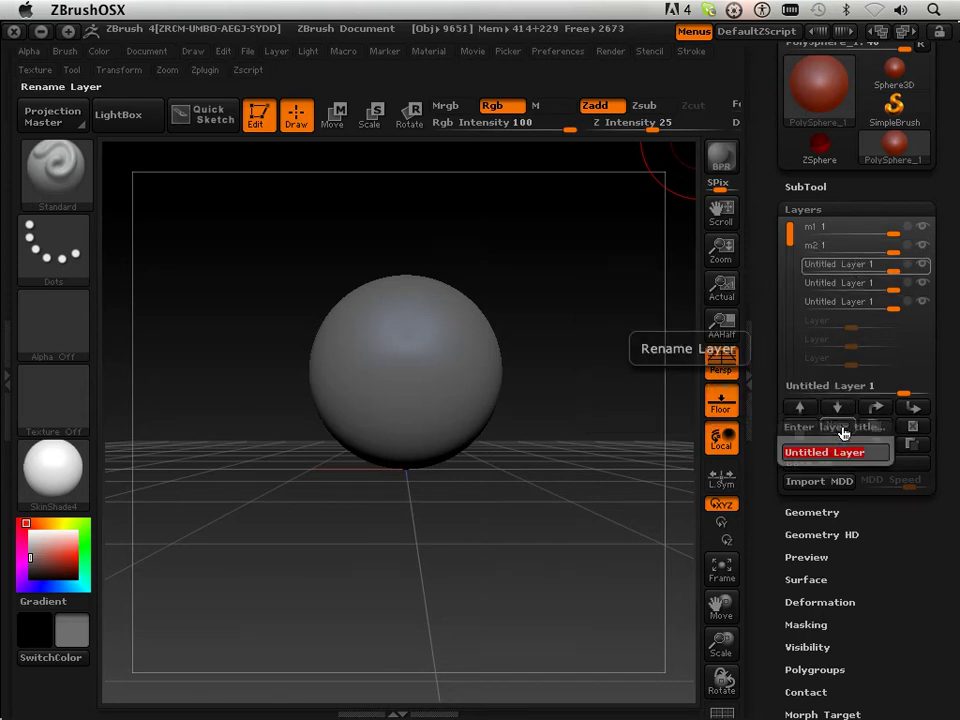
key(Return)
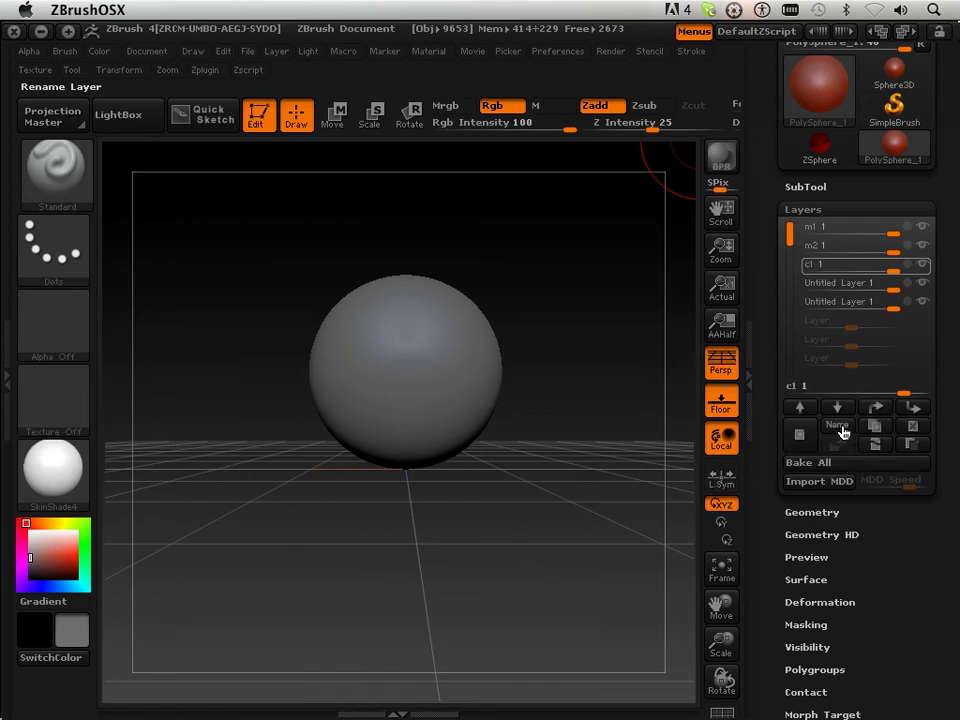
click(827, 283)
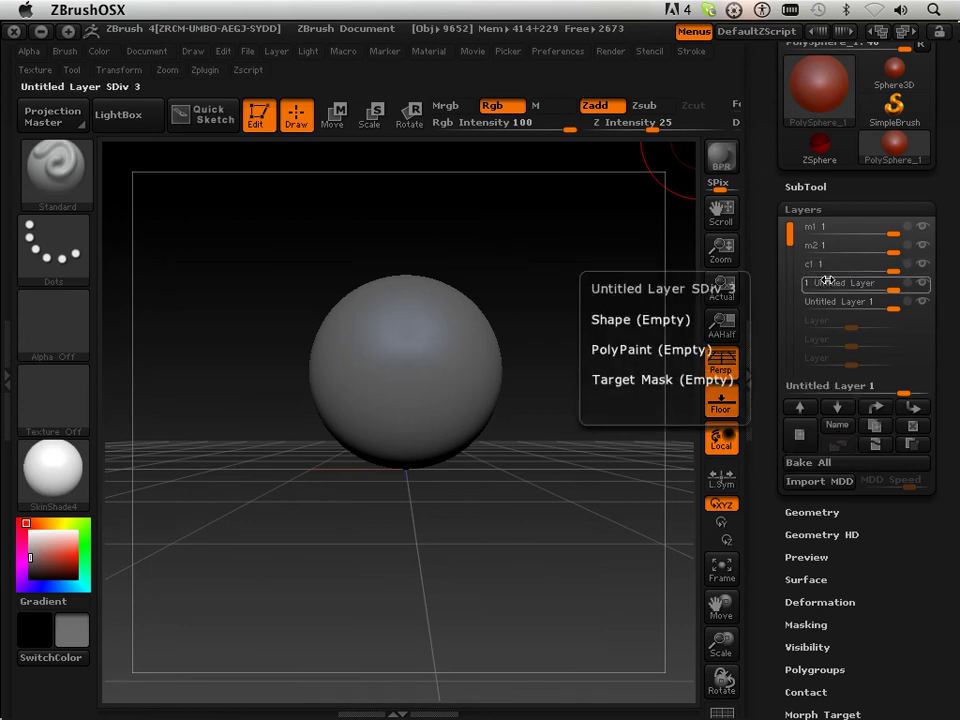
click(827, 425)
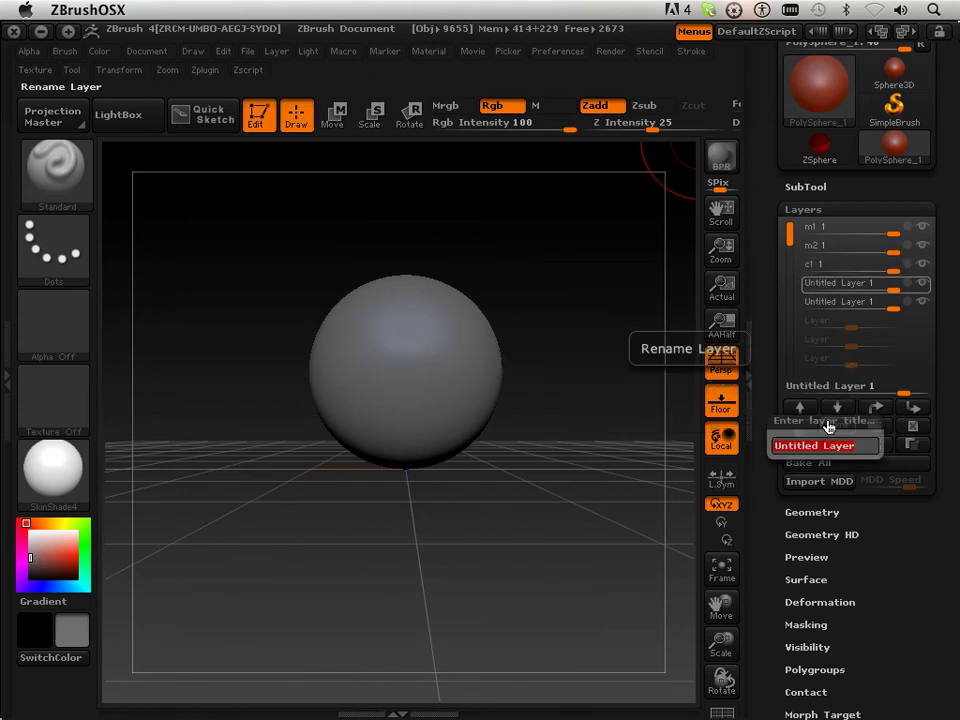
key(Return)
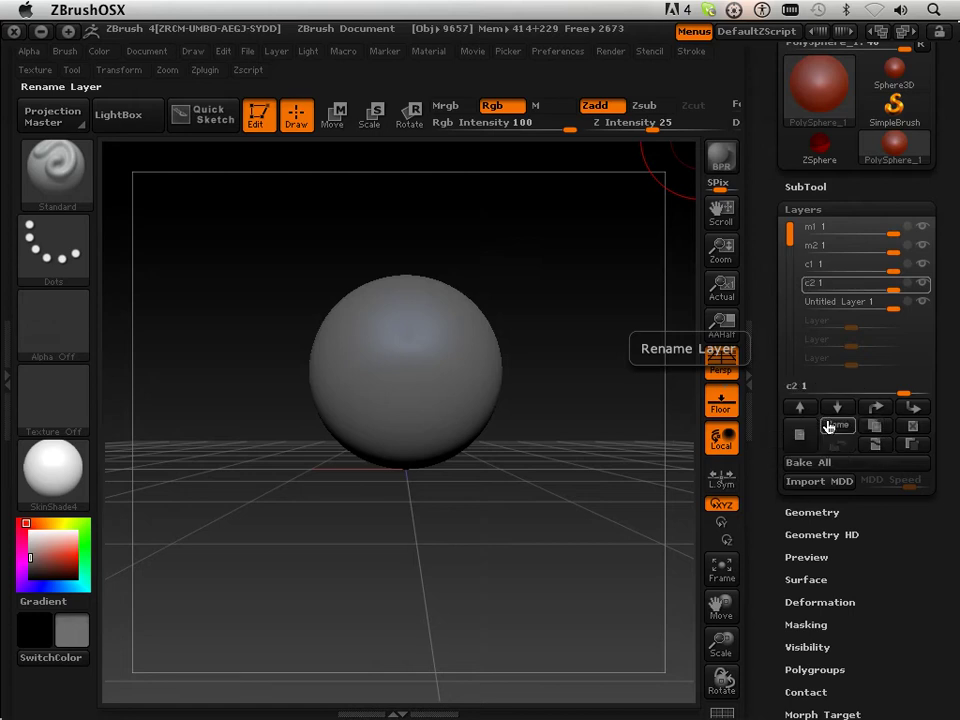
- Rename the fifth layer s
click(810, 301)
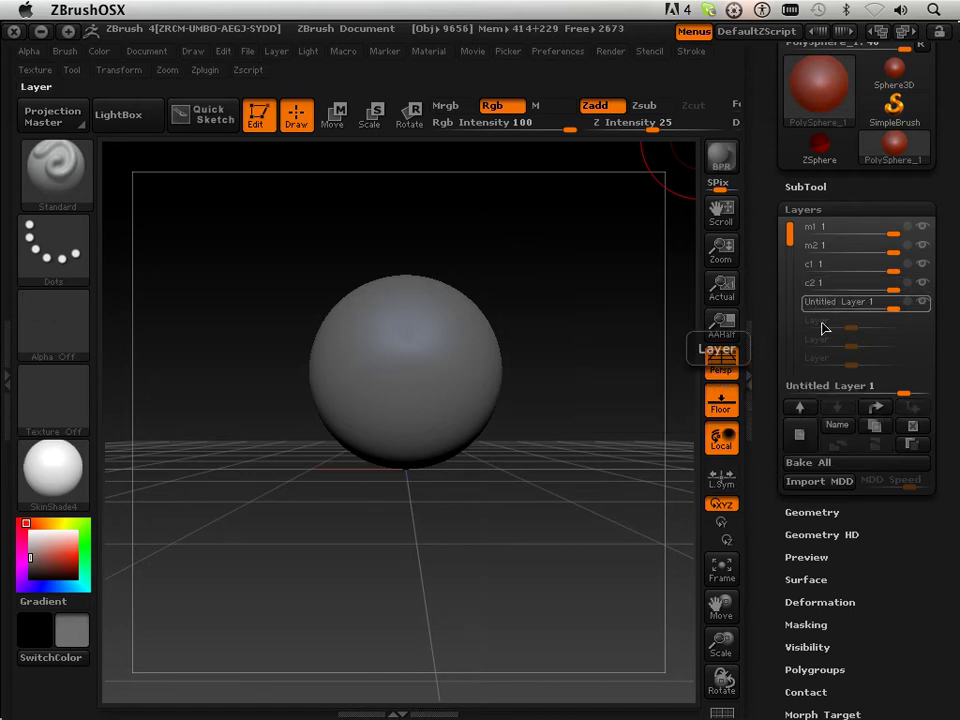
click(846, 421)
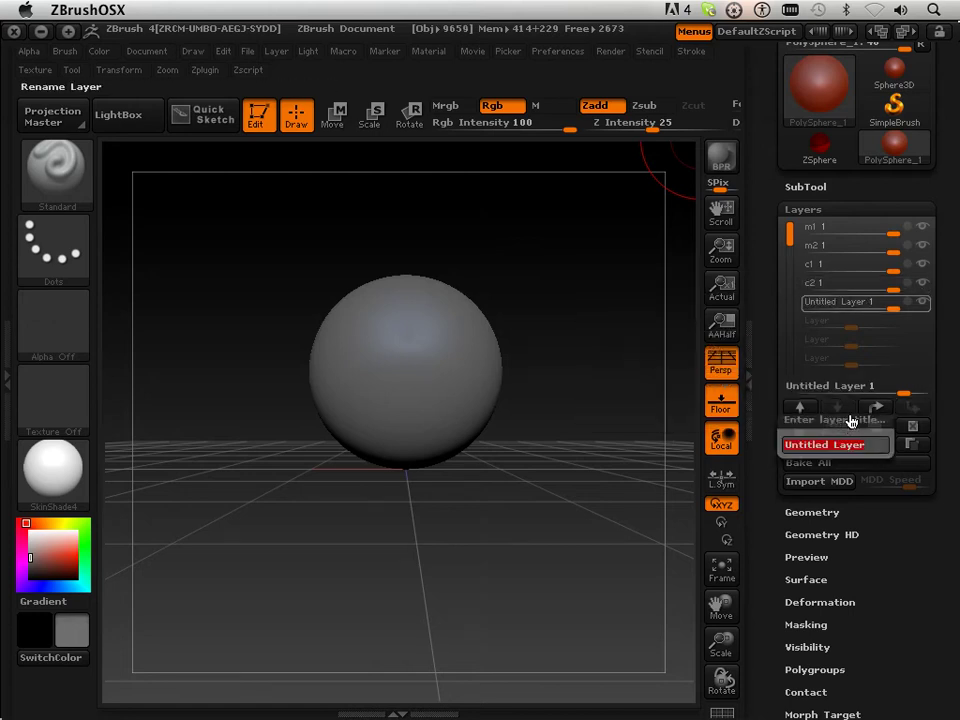
text(s)
key(Return)
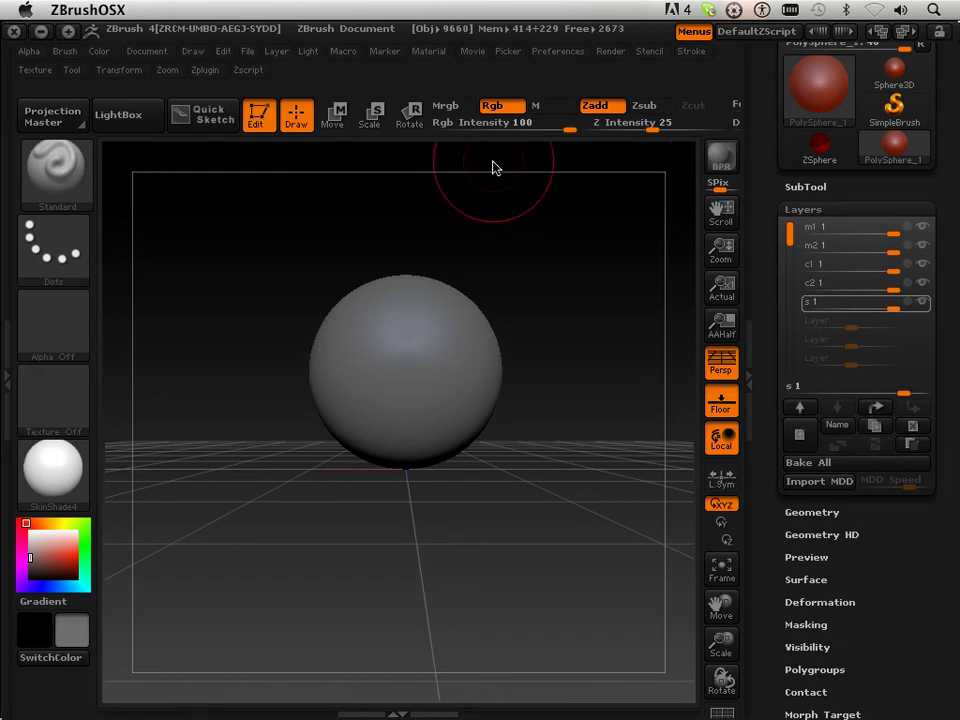
- Make layer m1 the active layer and switch it to record mode
mouse_move(837, 255)
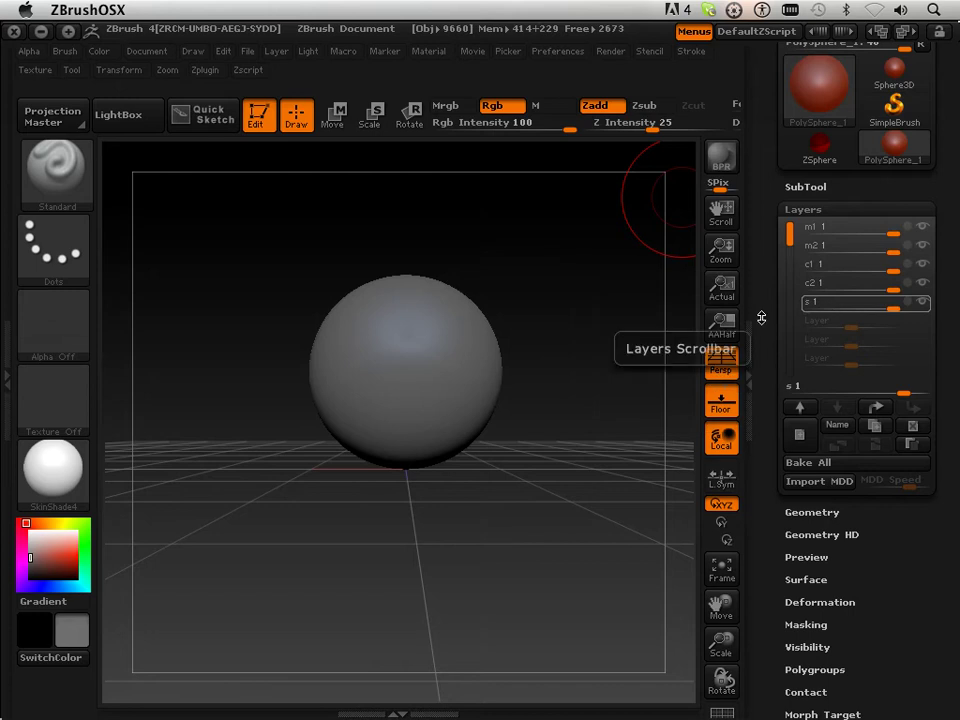
click(846, 246)
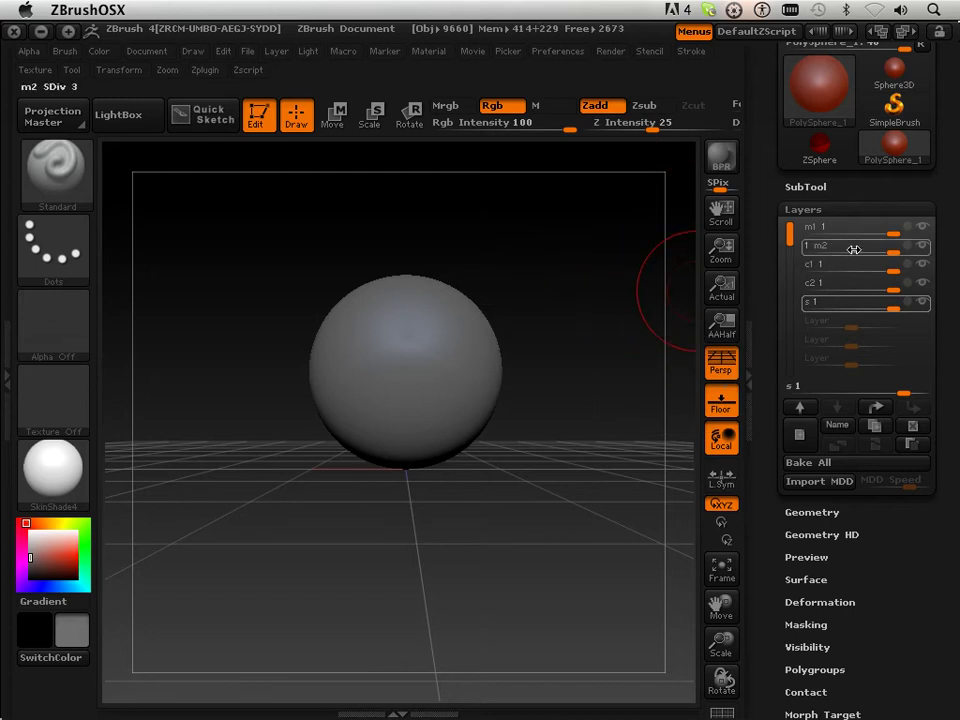
click(903, 232)
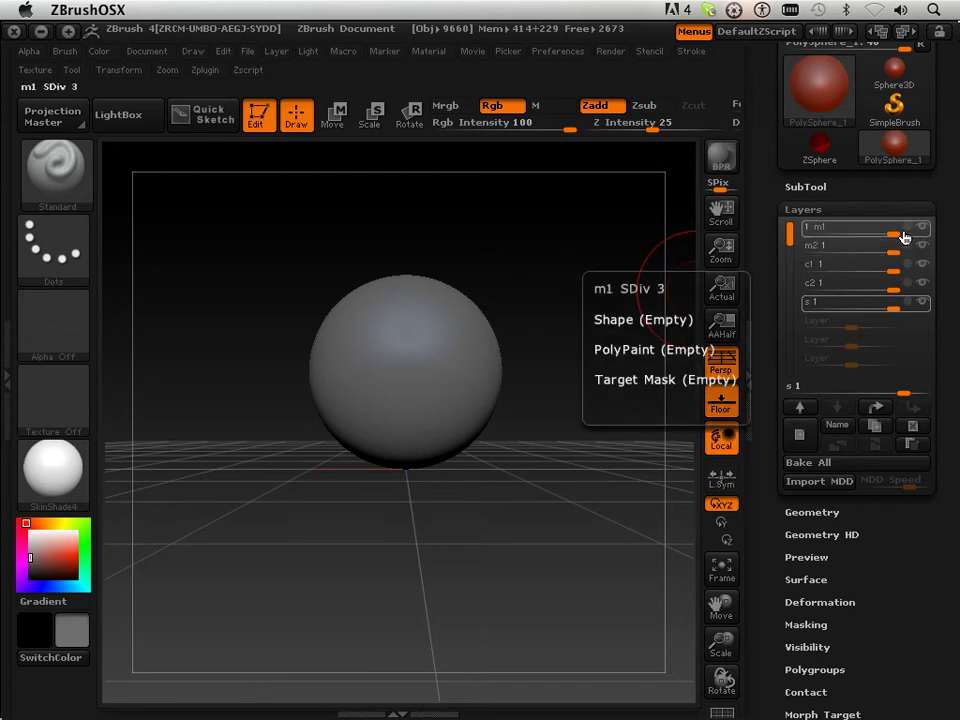
click(850, 245)
click(863, 230)
click(909, 232)
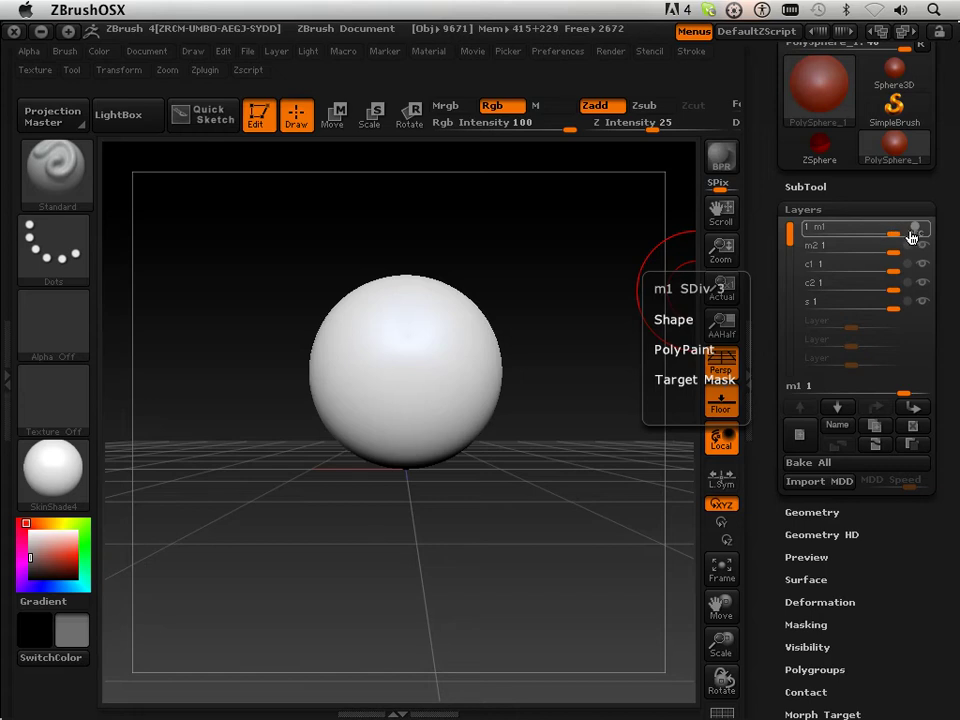
- Set MaskRect as the active masking brush
click(62, 191)
click(550, 339)
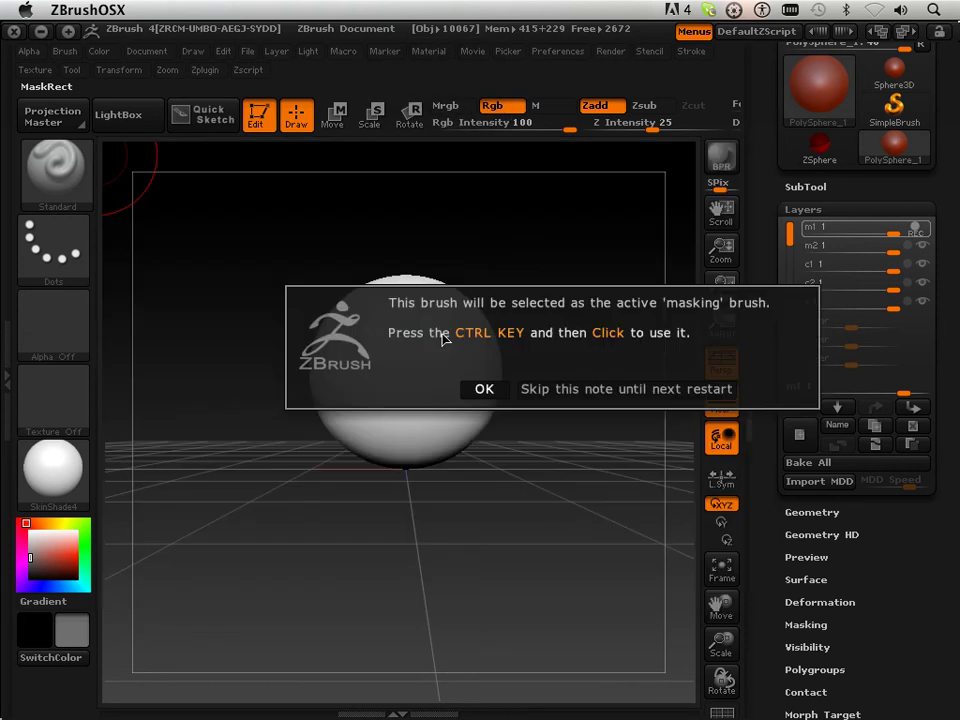
click(483, 389)
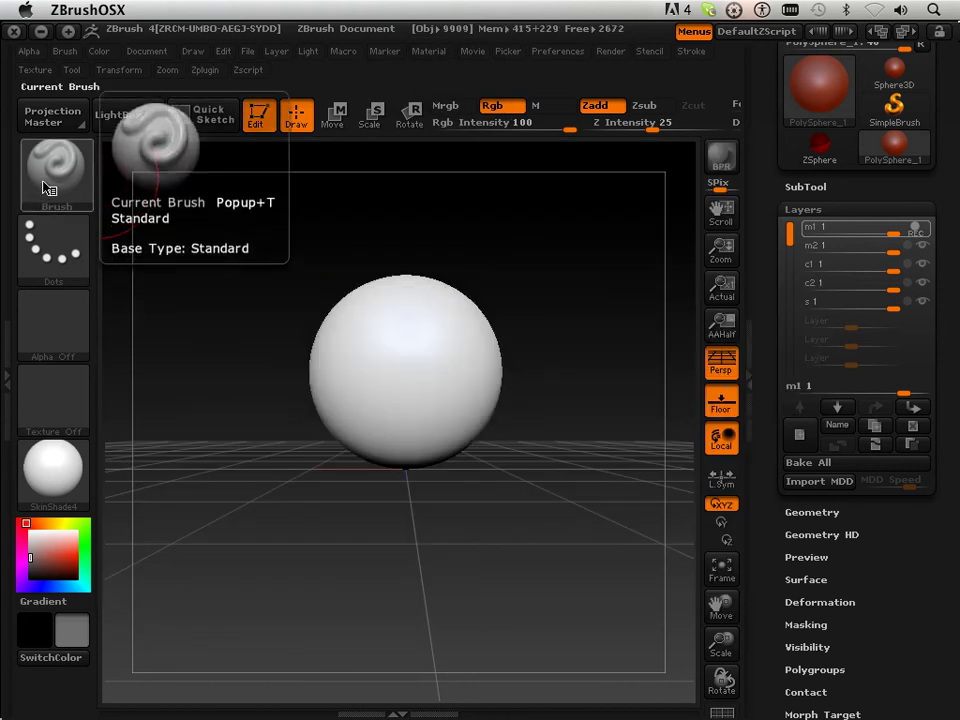
click(42, 190)
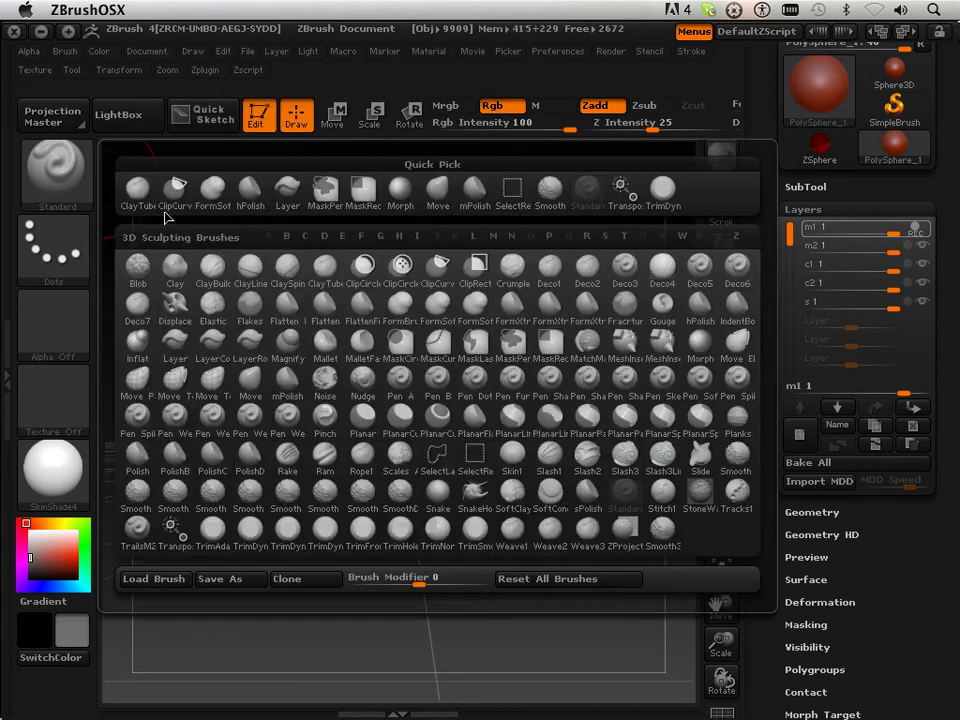
click(545, 360)
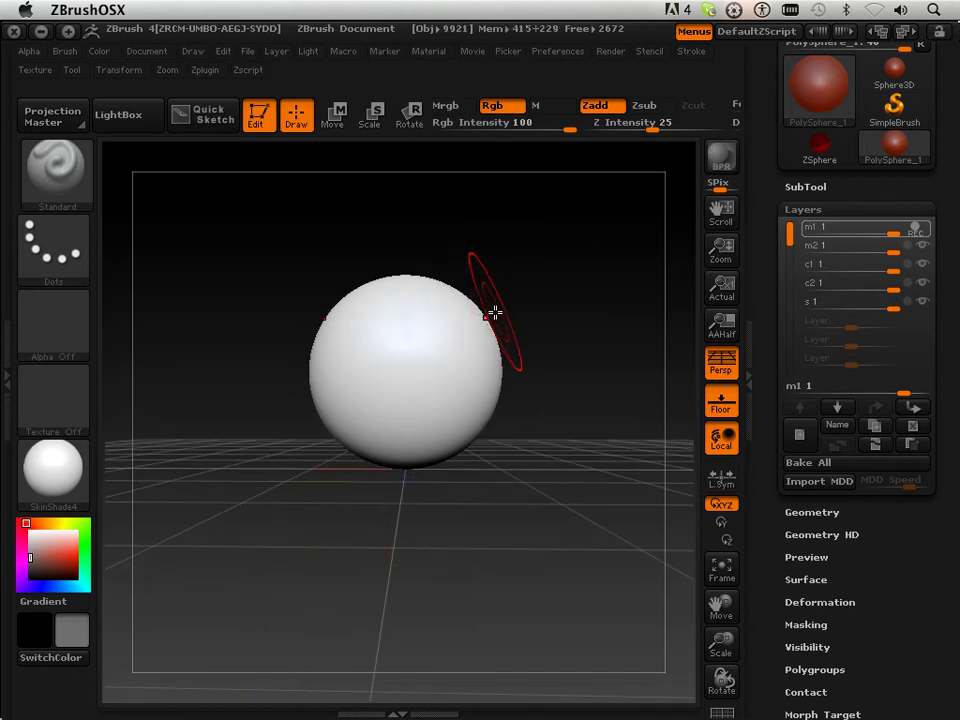
- Mask rectangular brow, eye and mouth areas on the front of the sphere in layer m1
key(ctrl)
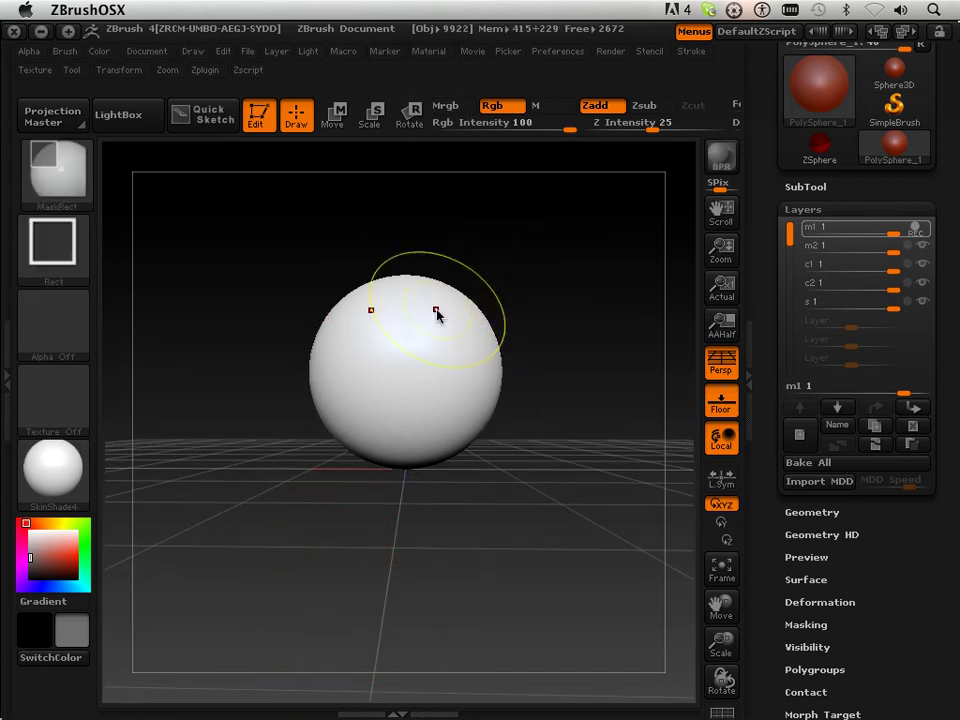
mouse_move(349, 337)
ctrl+mouse_down()
mouse_move(489, 334)
mouse_move(478, 369)
ctrl+mouse_up()
mouse_move(356, 401)
ctrl+mouse_down()
mouse_move(442, 413)
mouse_move(460, 432)
ctrl+mouse_up()
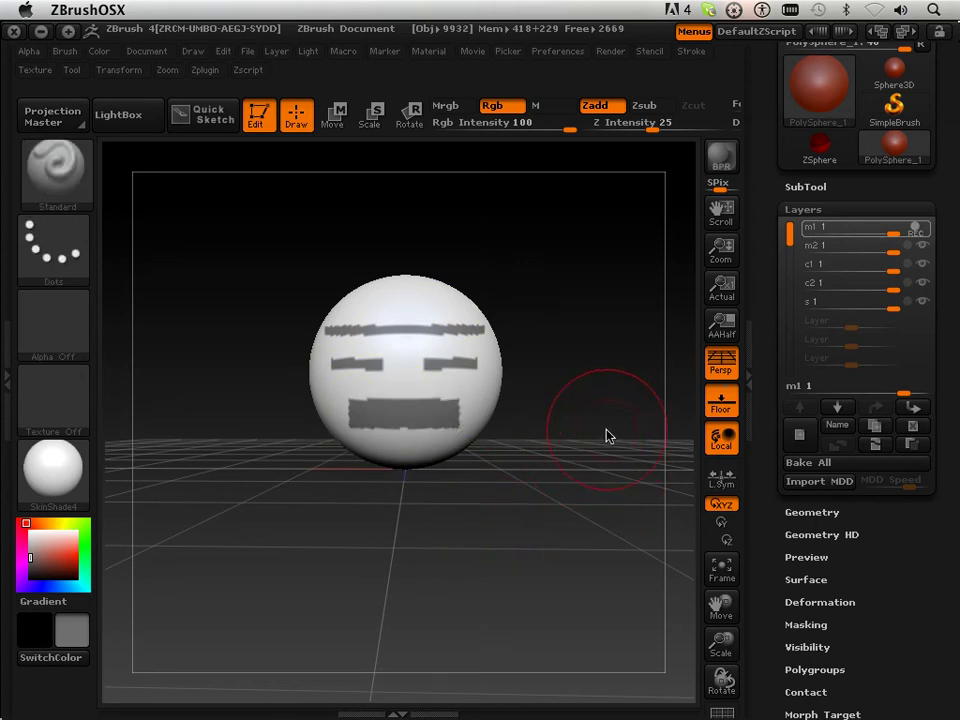
- Switch layer m2 to record mode and mask rectangular eyes, a small nose and a thin mouth on the front of the sphere
click(913, 254)
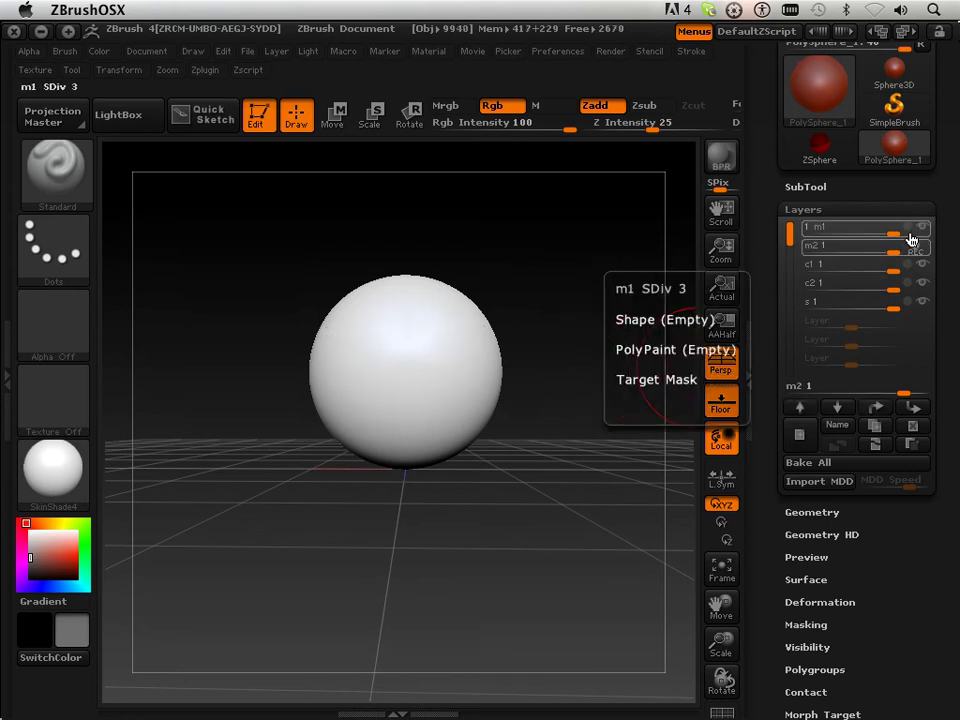
ctrl+drag(413, 322, 463, 380)
ctrl+drag(388, 407, 420, 426)
ctrl+drag(357, 441, 380, 446)
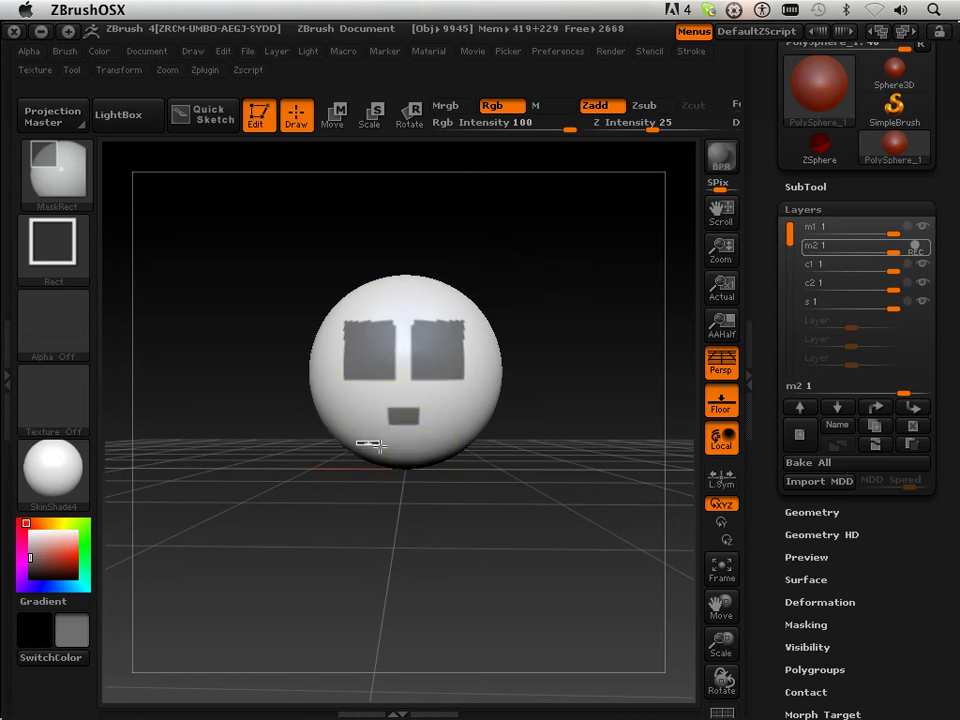
ctrl+drag(444, 449, 446, 450)
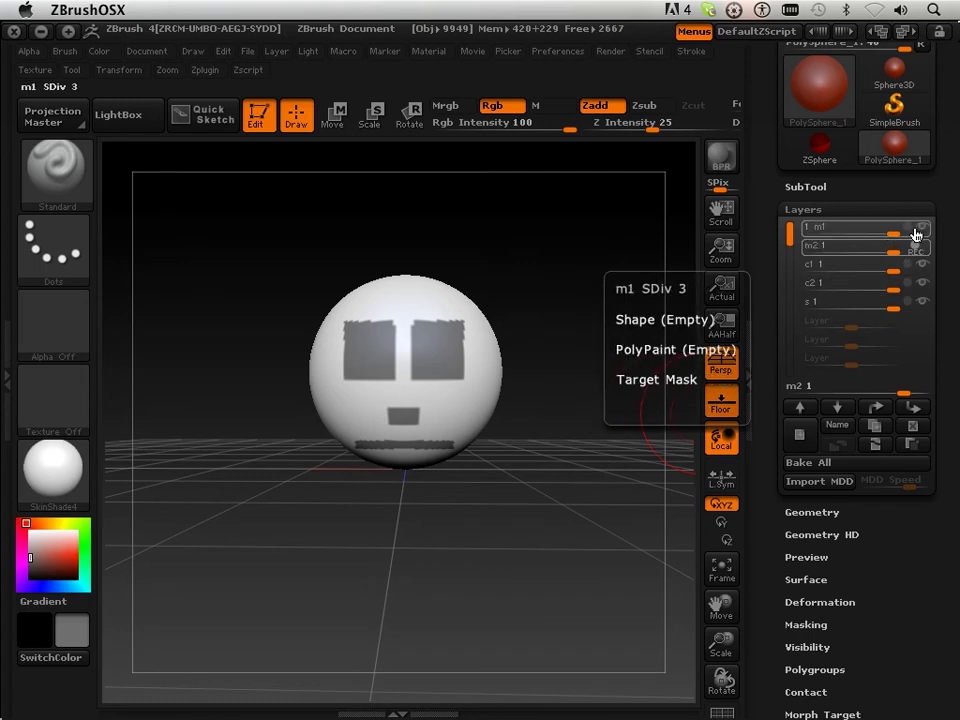
- Compare the masks stored in layers m1 and m2 by alternating record mode between the layers
click(915, 234)
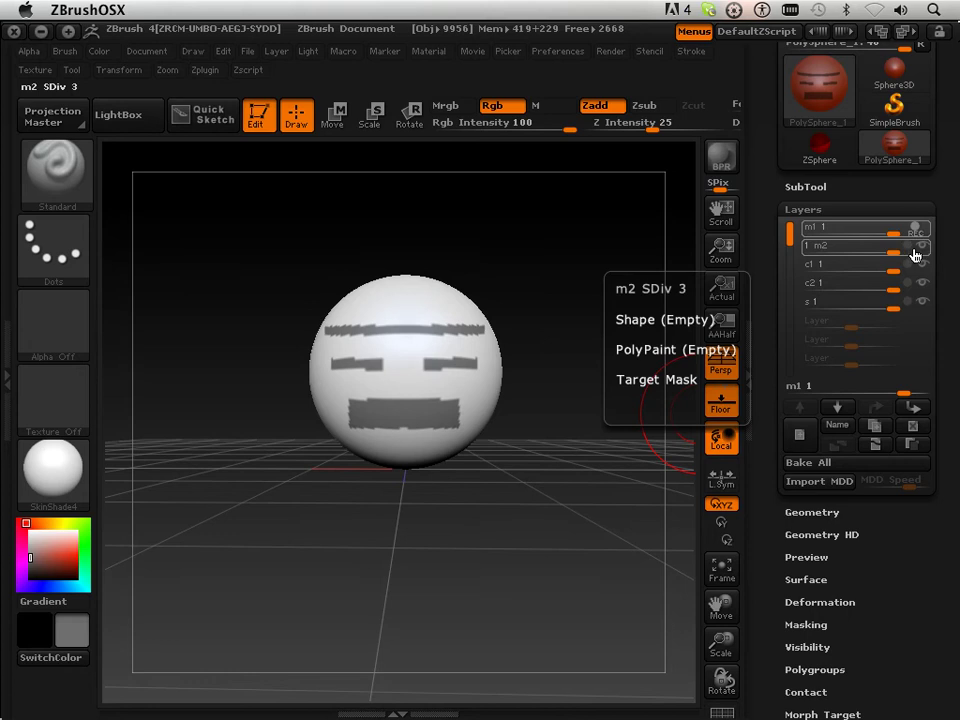
click(913, 254)
click(915, 229)
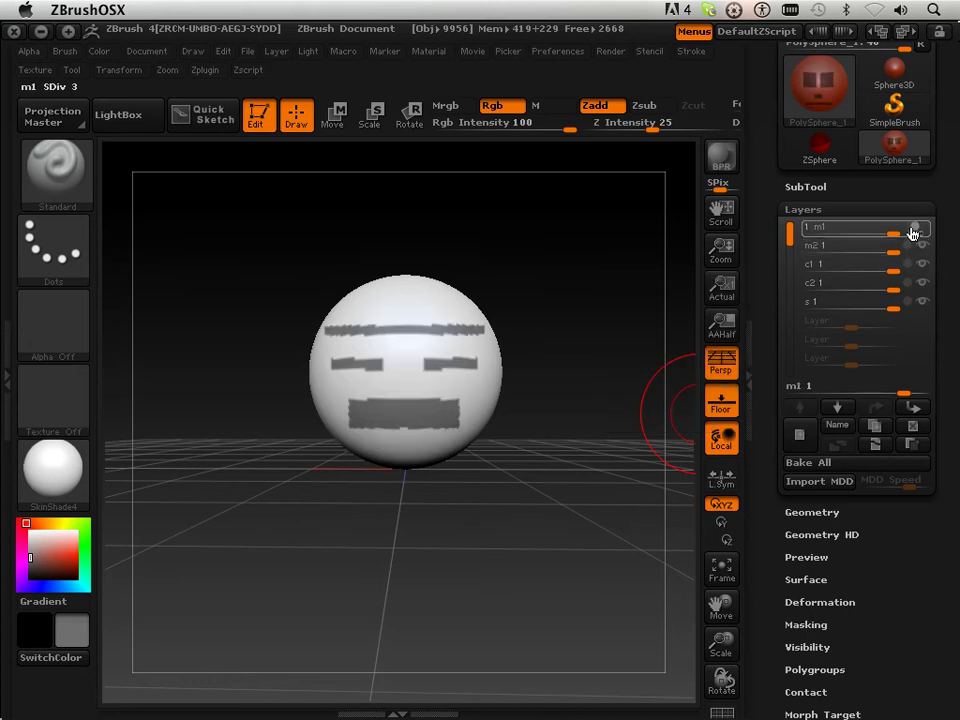
click(915, 253)
click(913, 232)
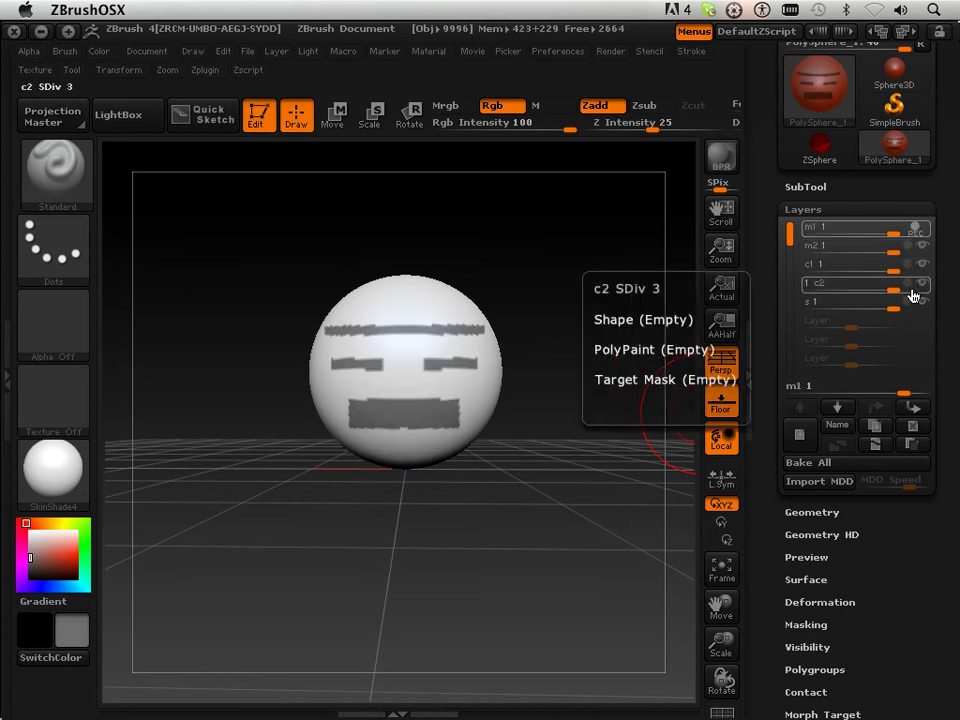
click(910, 266)
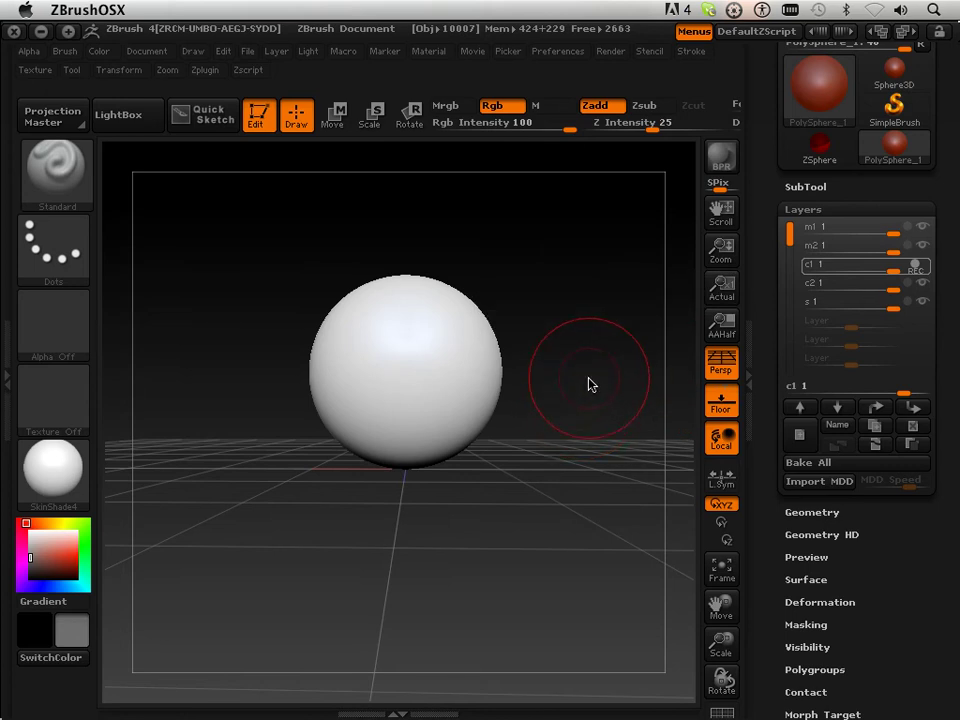
click(900, 232)
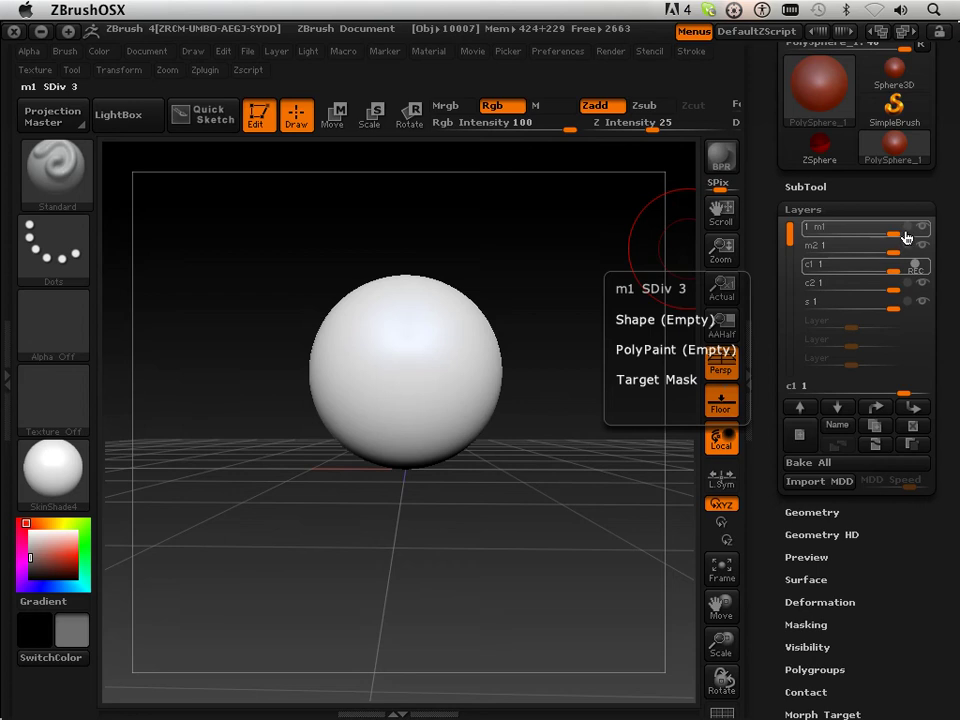
click(915, 228)
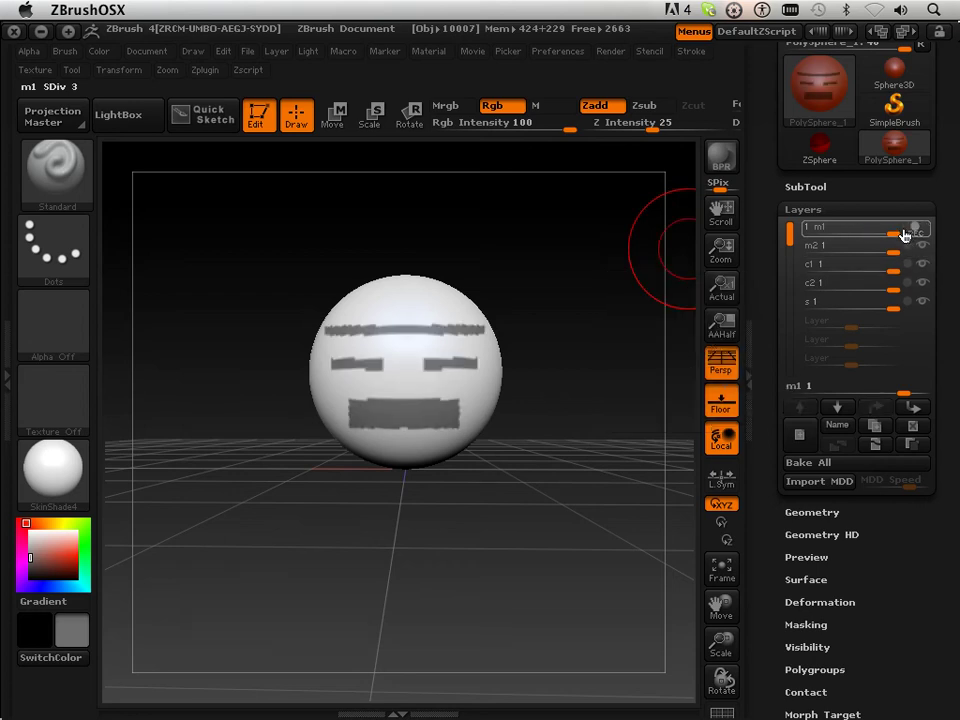
click(912, 250)
click(915, 246)
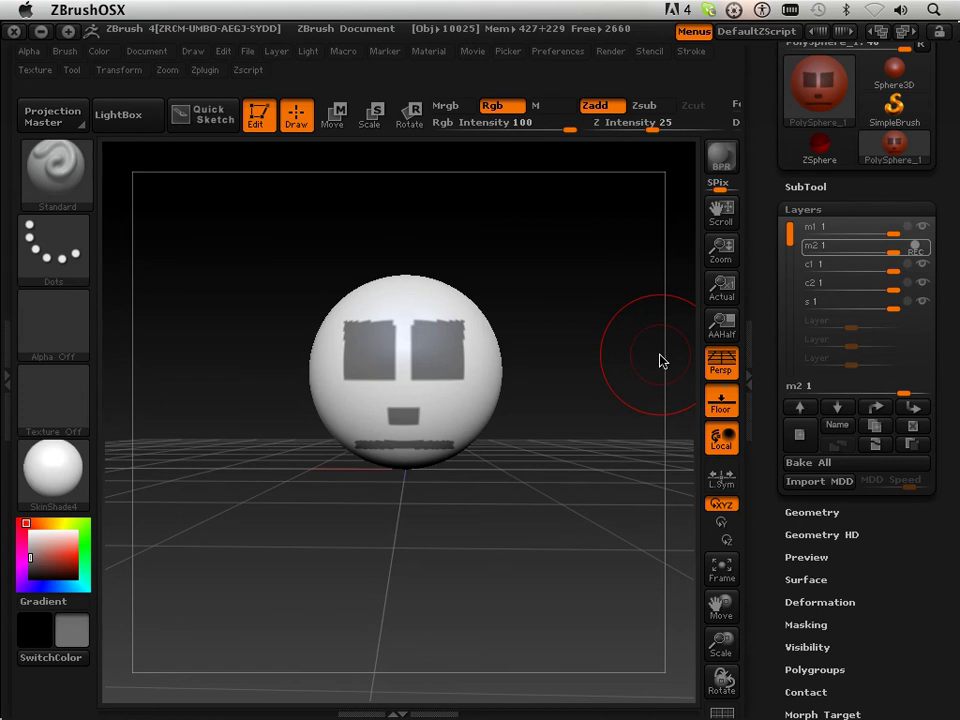
- Record layer c1, turn off Zadd, and paint red eyes and a smiling mouth on the sphere
click(914, 266)
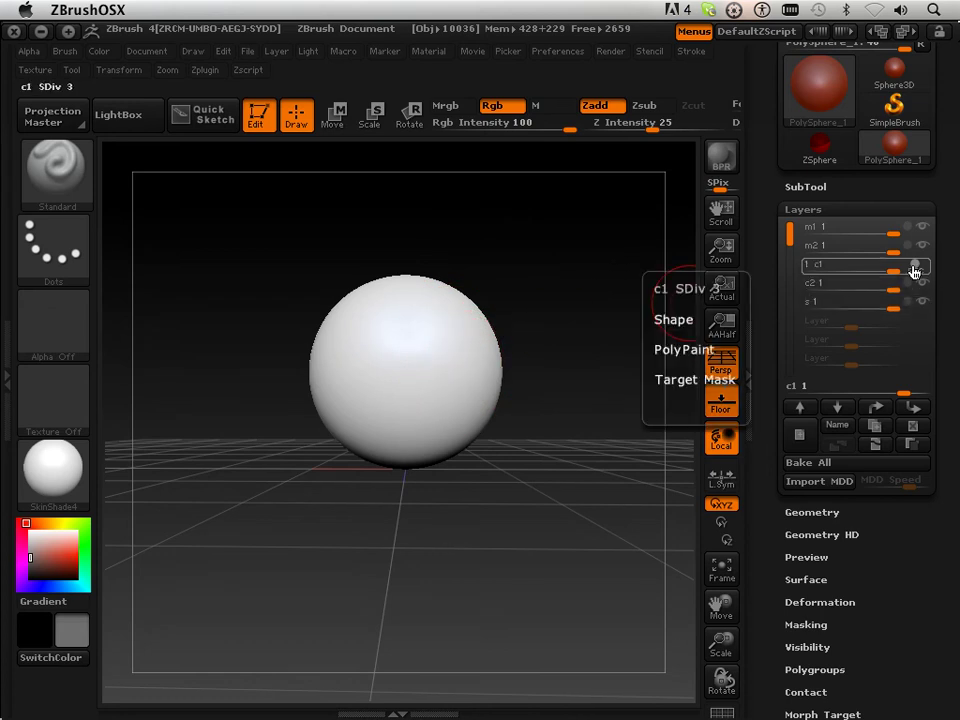
click(65, 556)
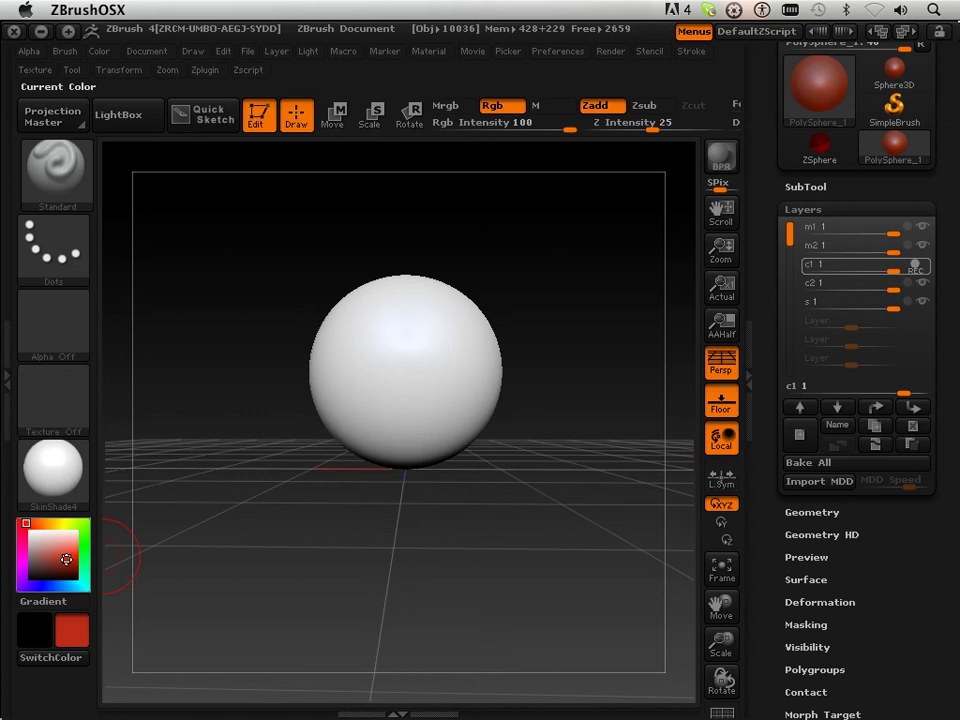
click(596, 105)
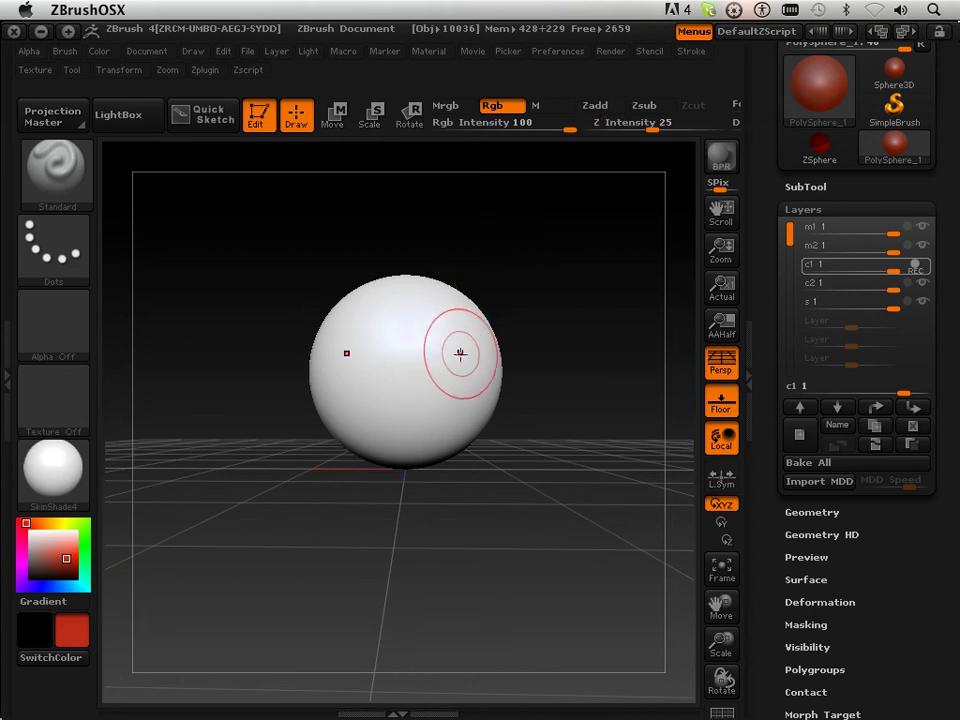
drag(436, 336, 439, 334)
drag(370, 410, 423, 428)
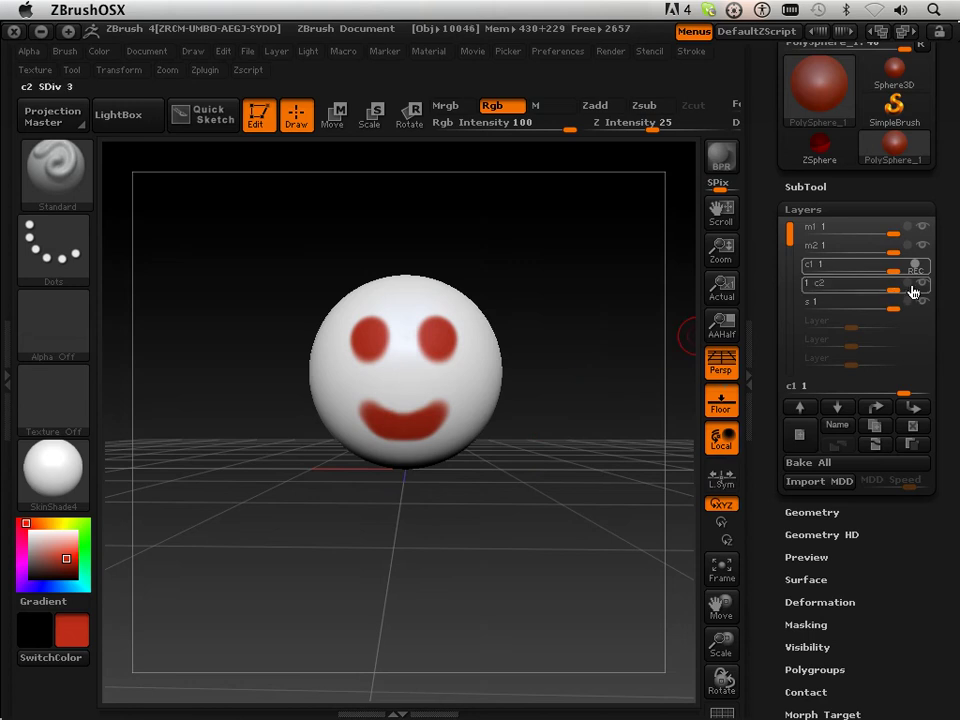
- Record layer c2 with blue paint inside the red eyes and mouth, ending with record mode off
mouse_move(912, 292)
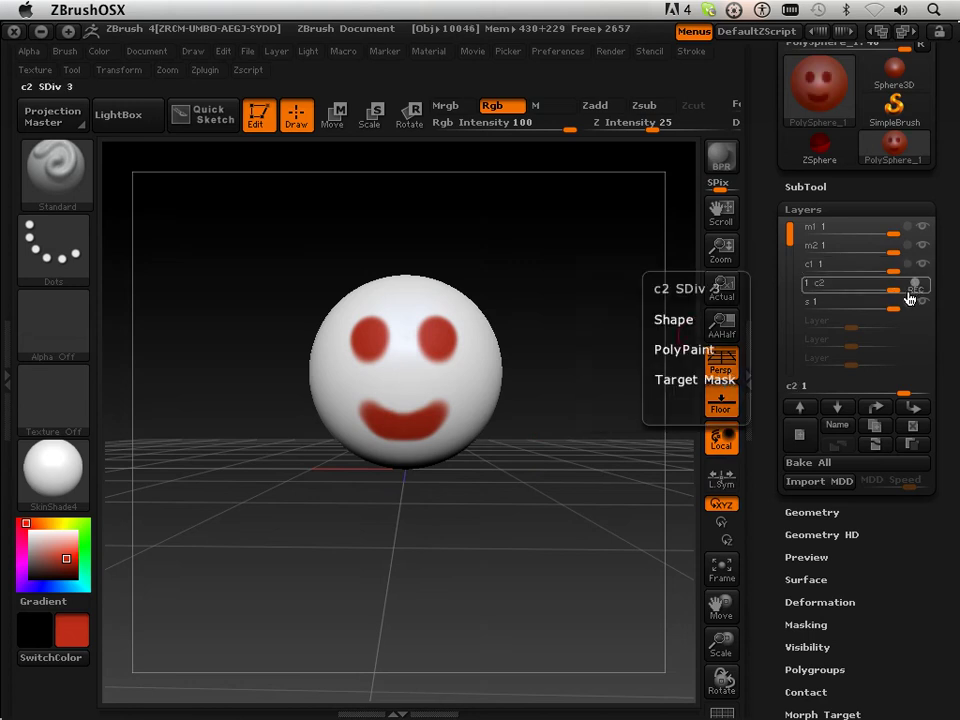
click(908, 287)
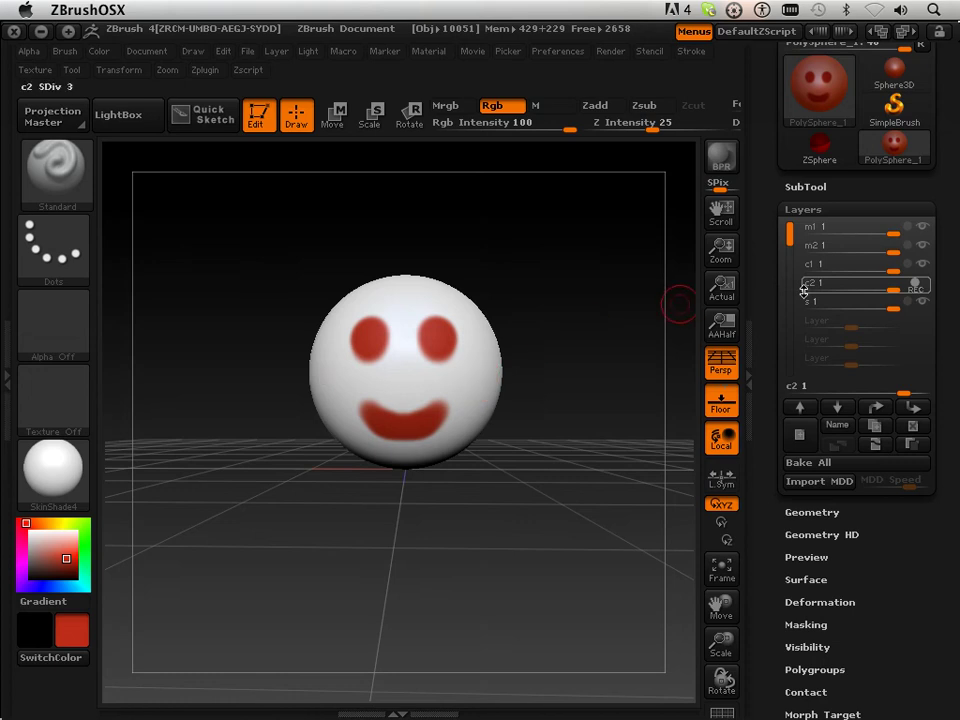
mouse_move(918, 293)
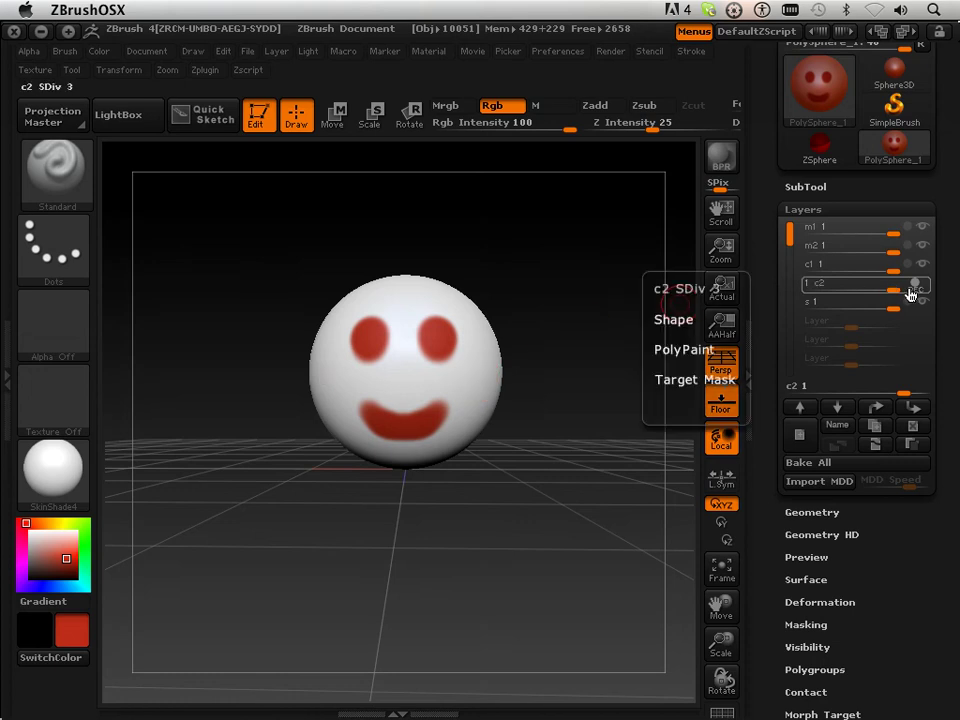
click(40, 585)
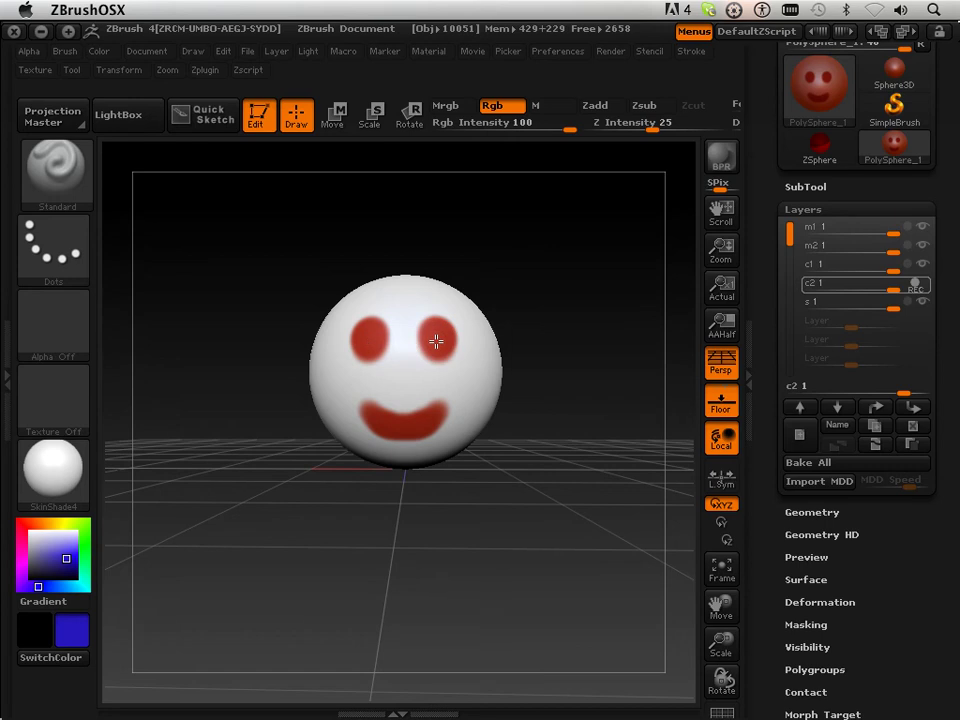
drag(436, 341, 439, 343)
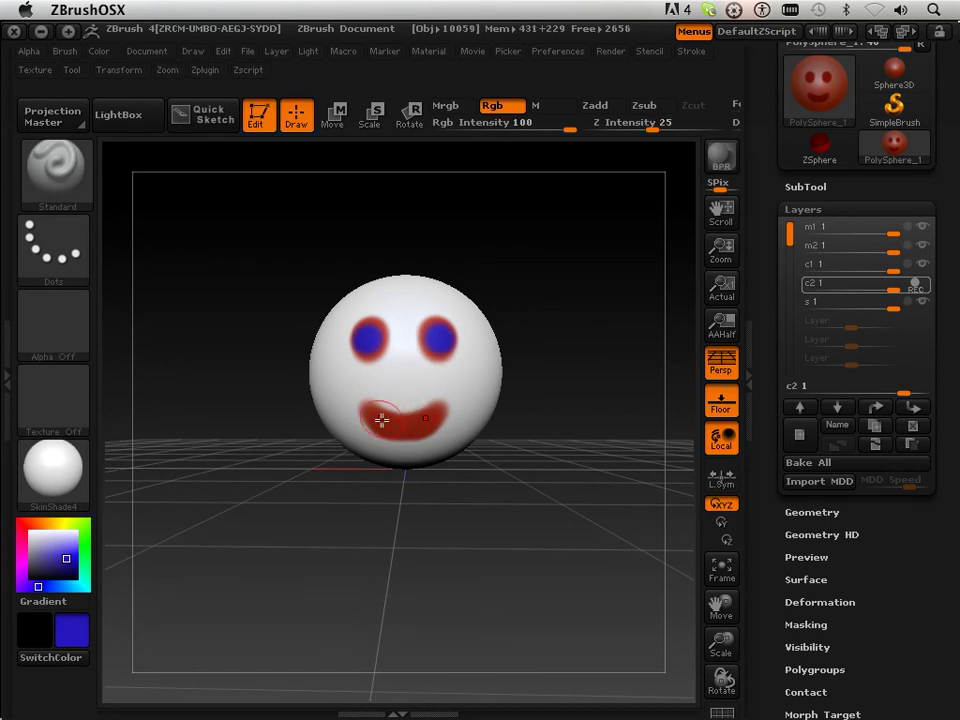
drag(381, 420, 394, 426)
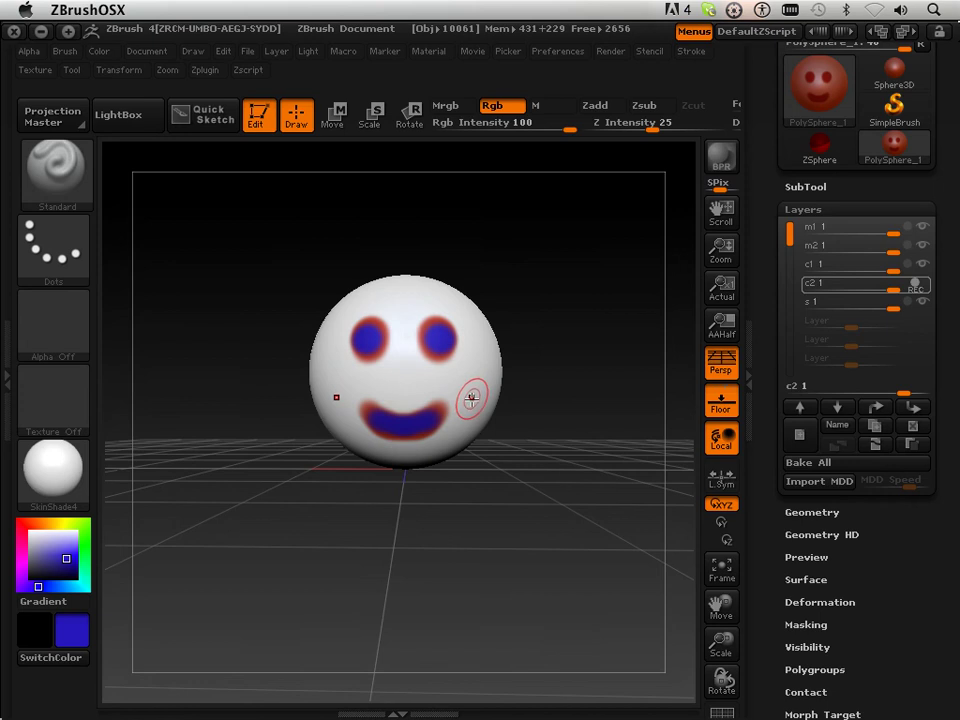
click(914, 287)
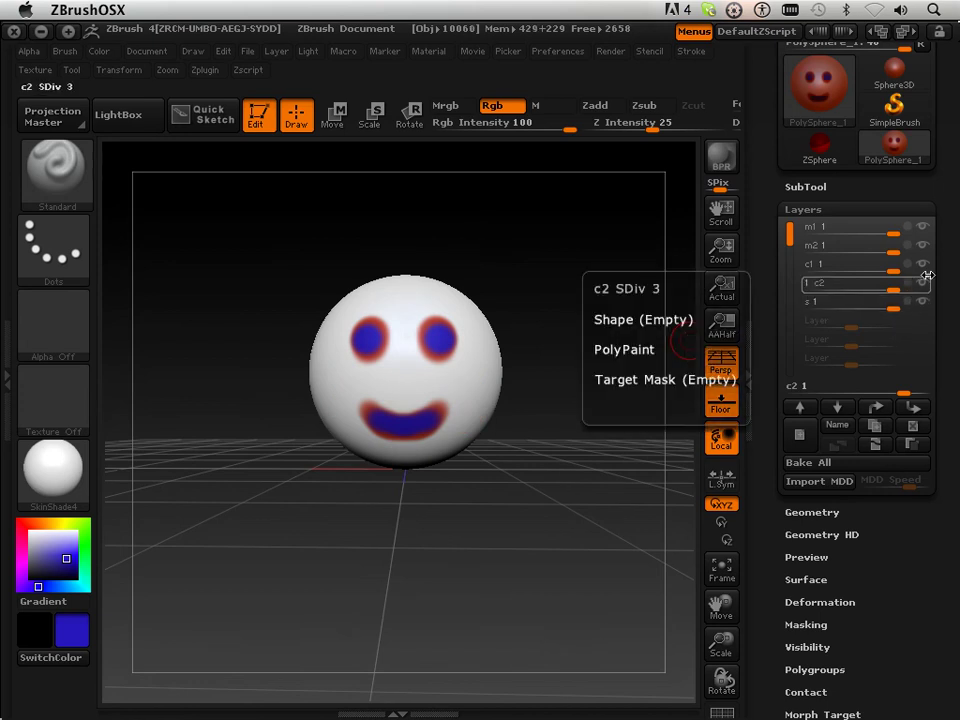
- Toggle the visibility of layers c1 and c2 to compare their paint separately and combined, leaving both layers visible
click(924, 270)
click(921, 283)
click(921, 273)
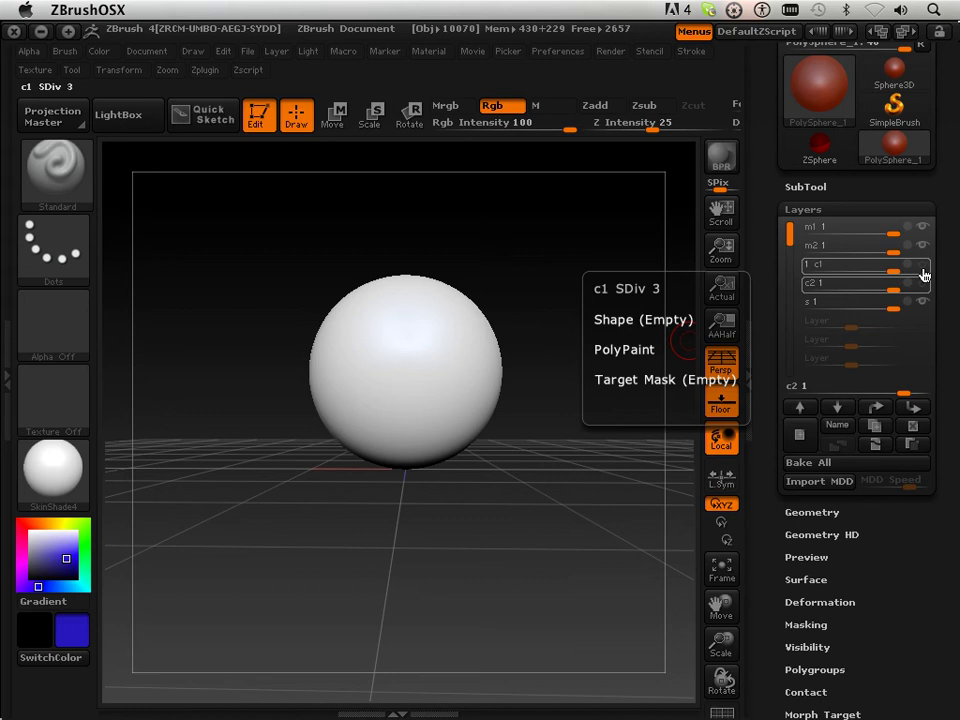
click(920, 281)
click(922, 289)
click(922, 268)
click(922, 284)
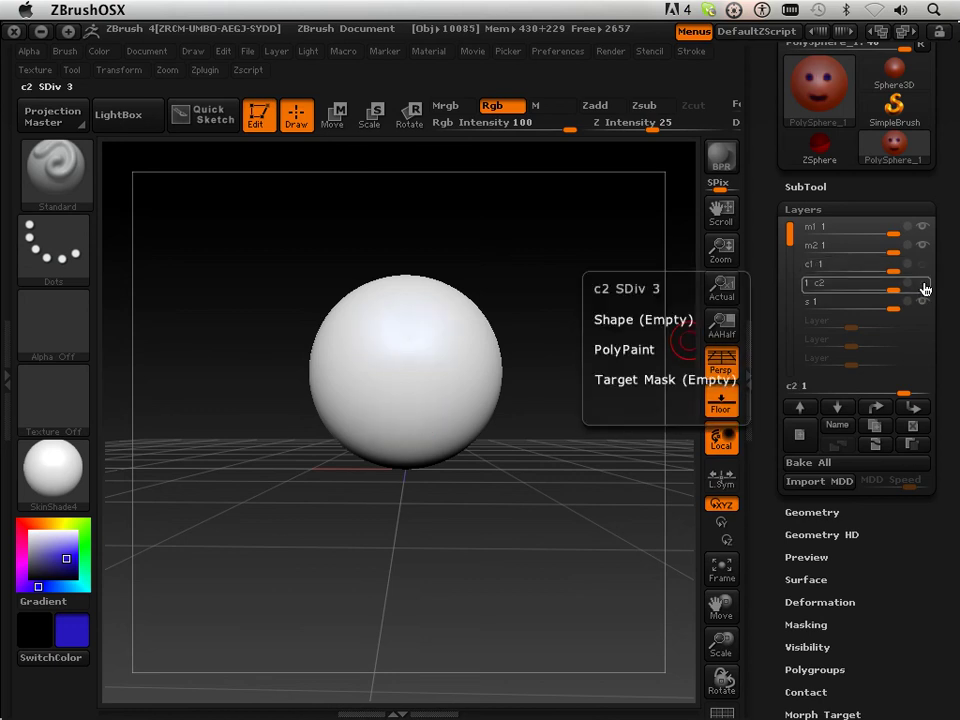
click(923, 268)
click(924, 287)
click(923, 270)
click(921, 282)
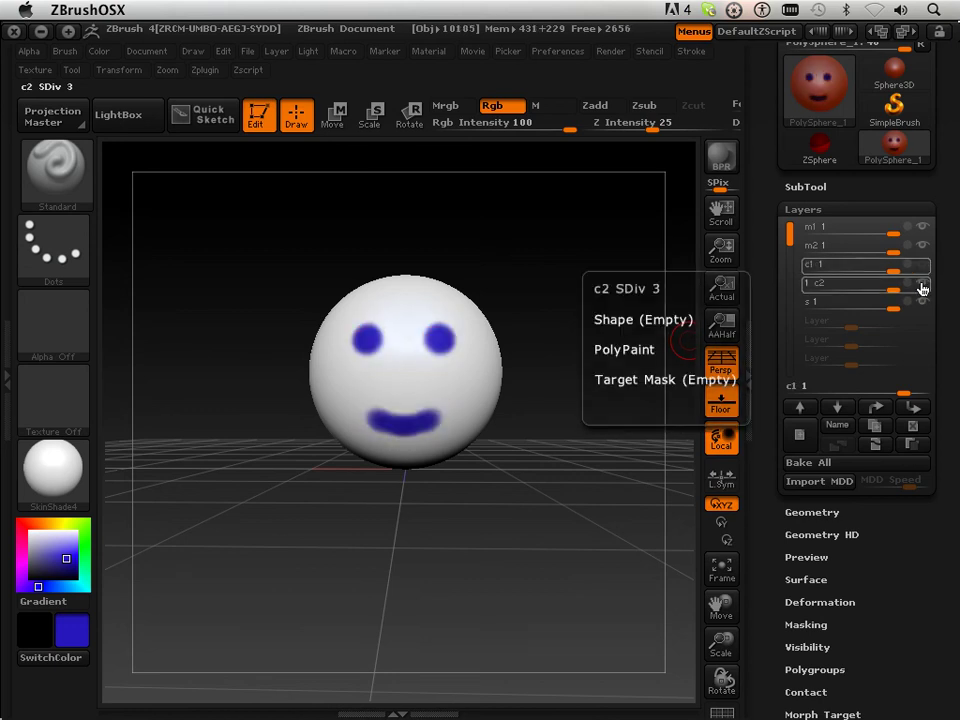
click(909, 302)
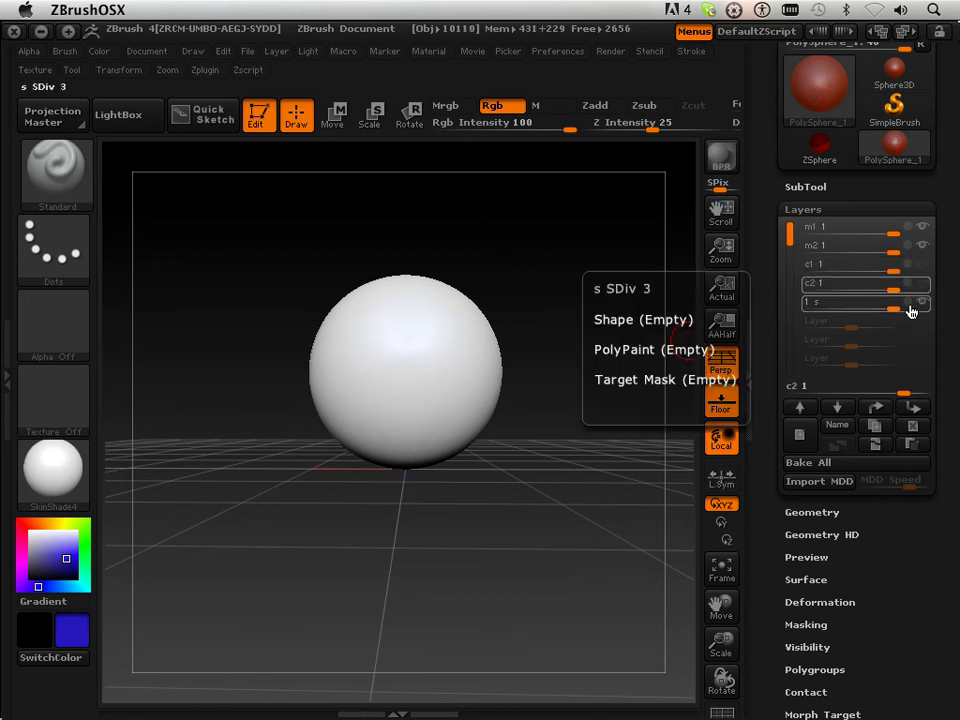
click(919, 283)
click(925, 268)
click(925, 287)
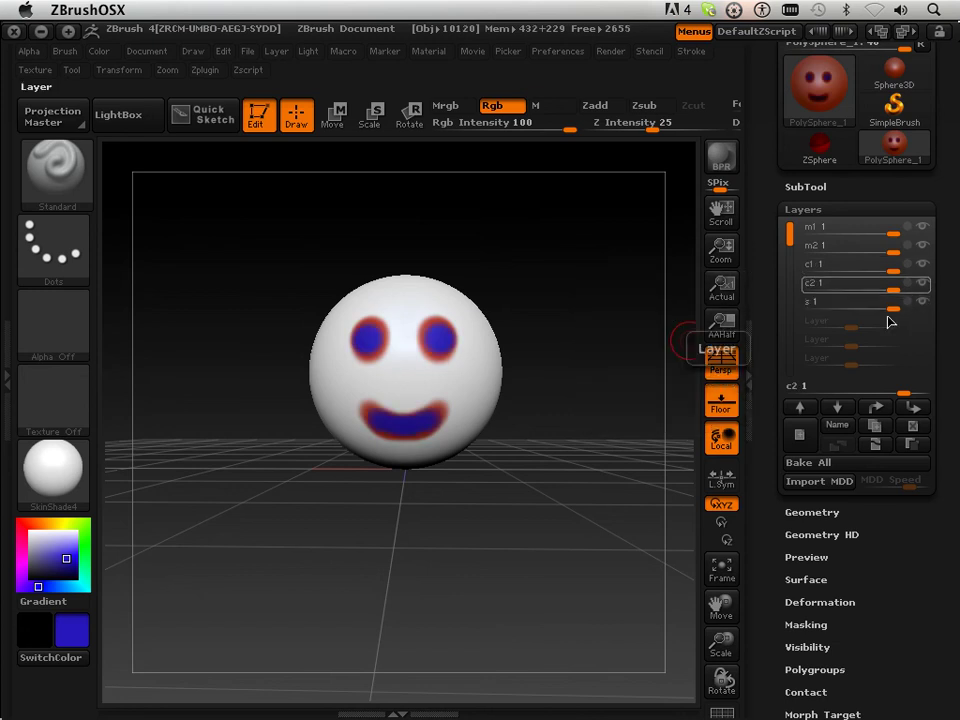
- Load the bark23.jpg texture from LightBox into Spotlight, position it over the painted face, and switch to projection painting
mouse_move(897, 316)
mouse_move(913, 296)
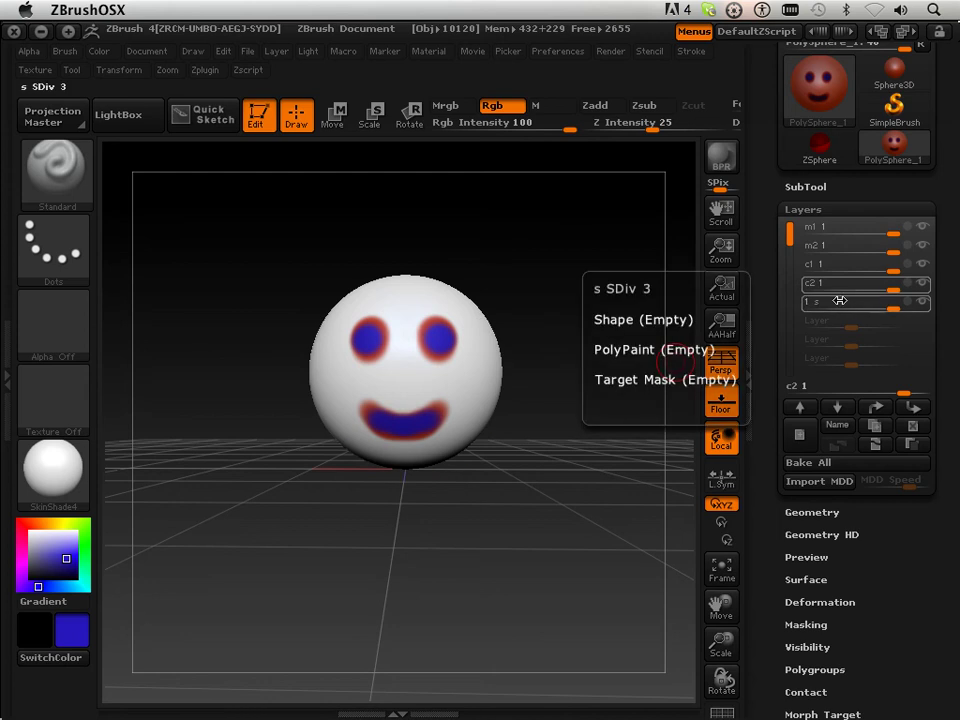
click(122, 118)
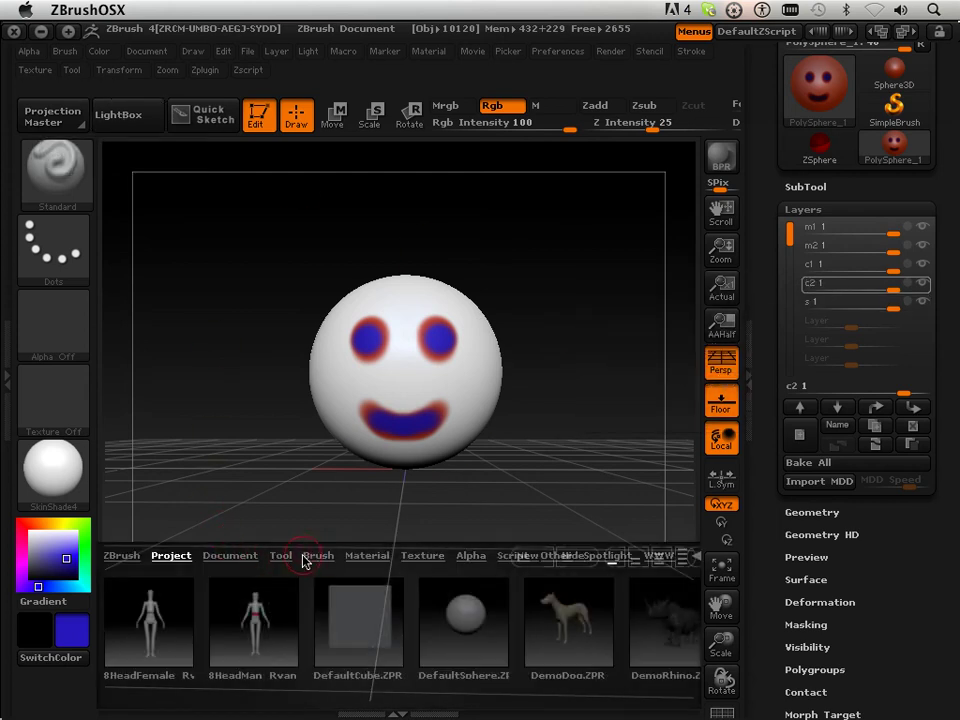
click(407, 555)
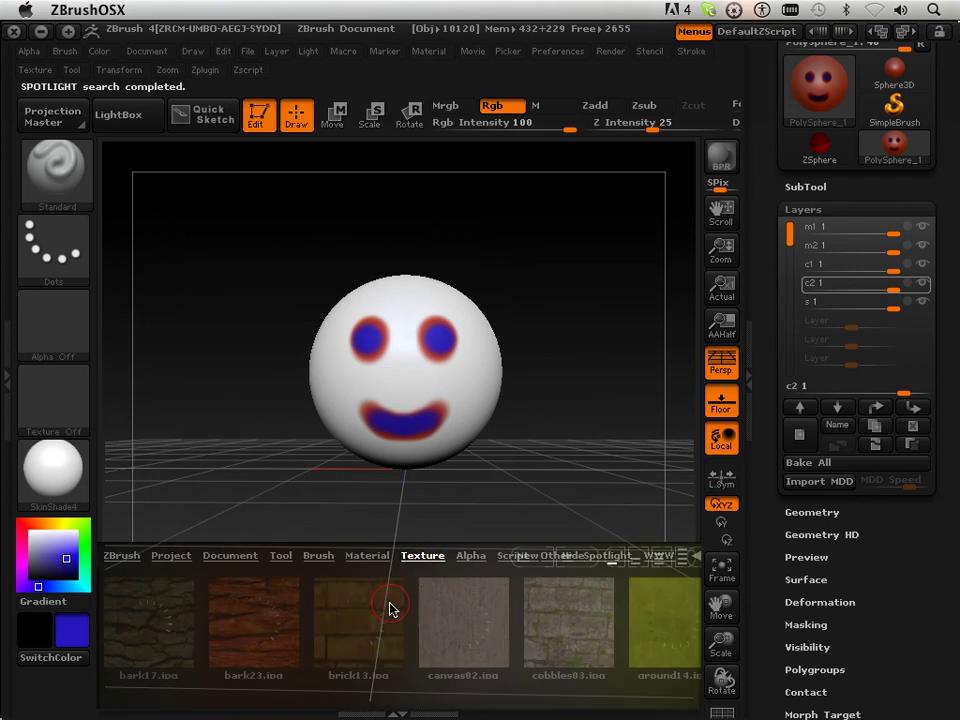
double_click(262, 638)
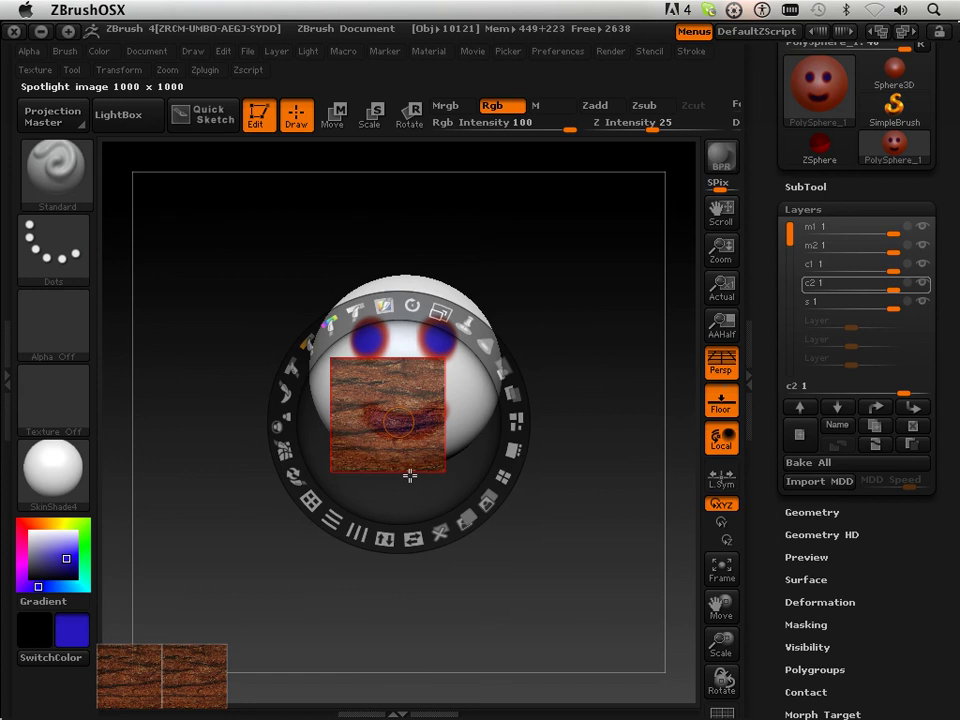
drag(413, 389, 434, 348)
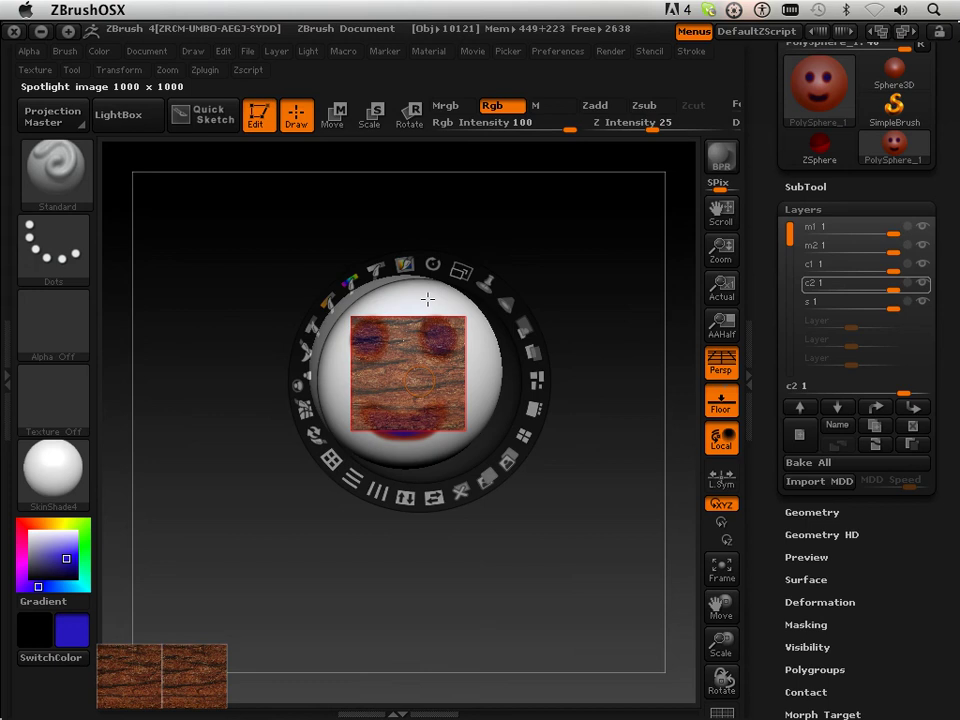
key(z)
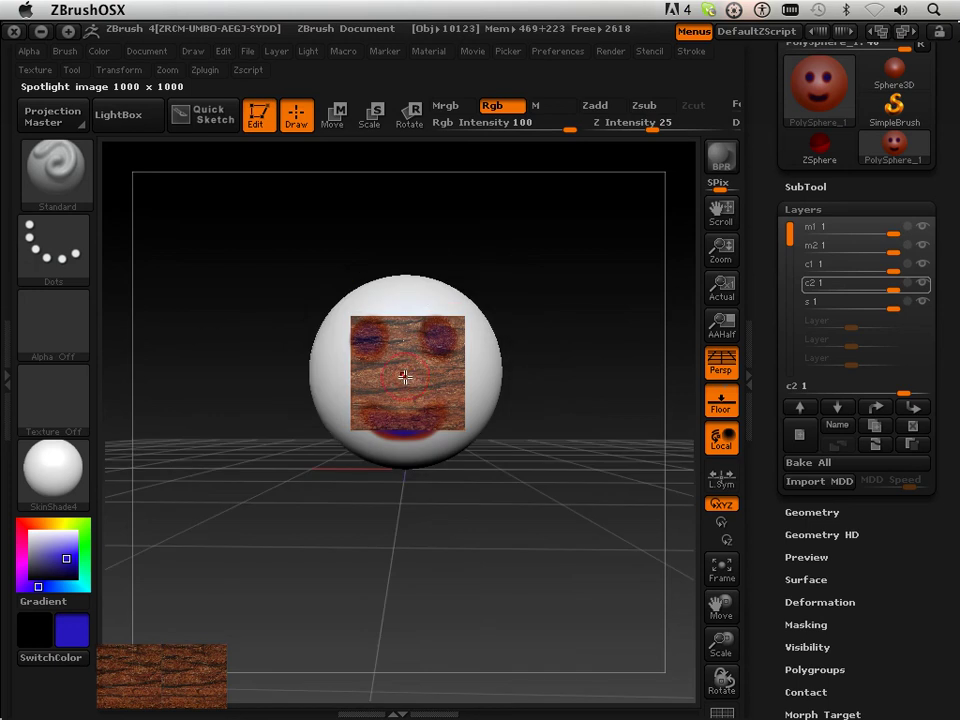
- Project the bark texture onto the nose area in layer c2 with record mode on, and bring back the Spotlight controls
click(405, 376)
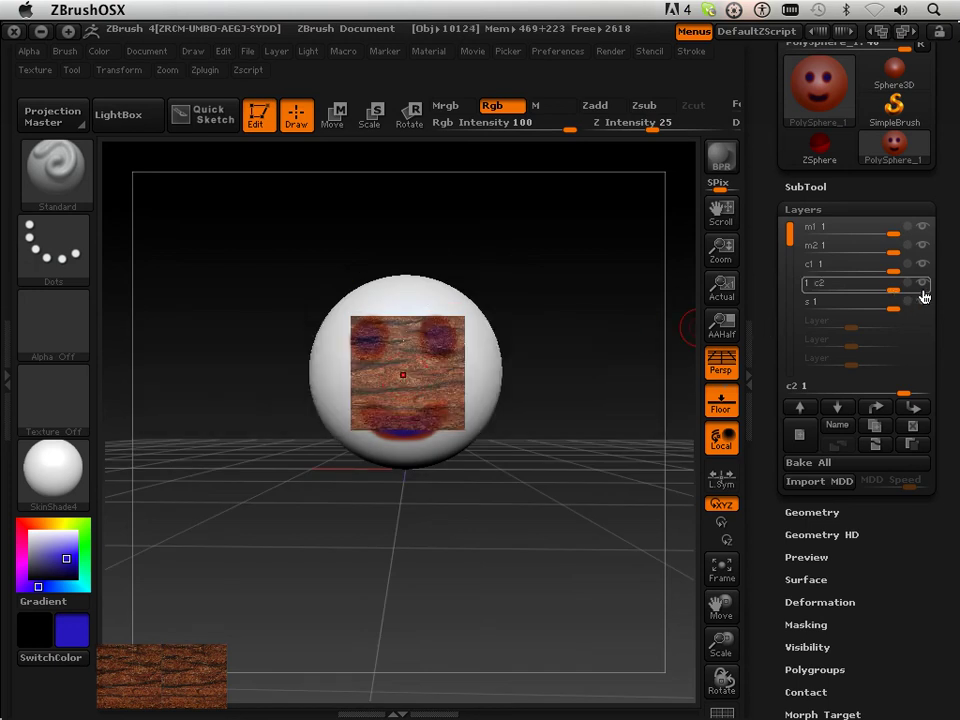
click(407, 376)
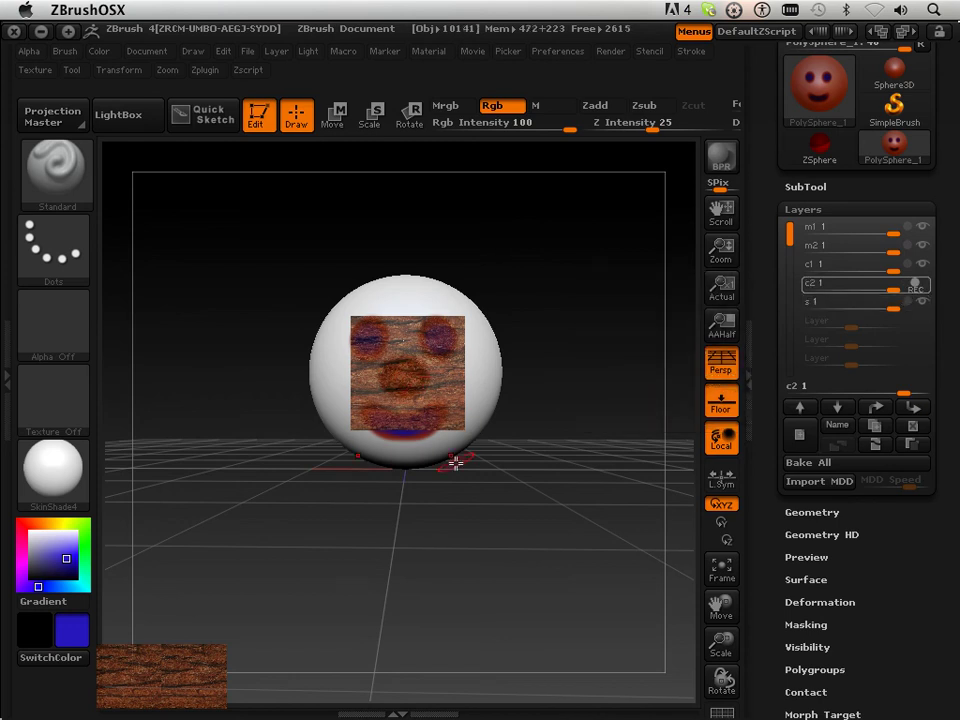
key(shift+z)
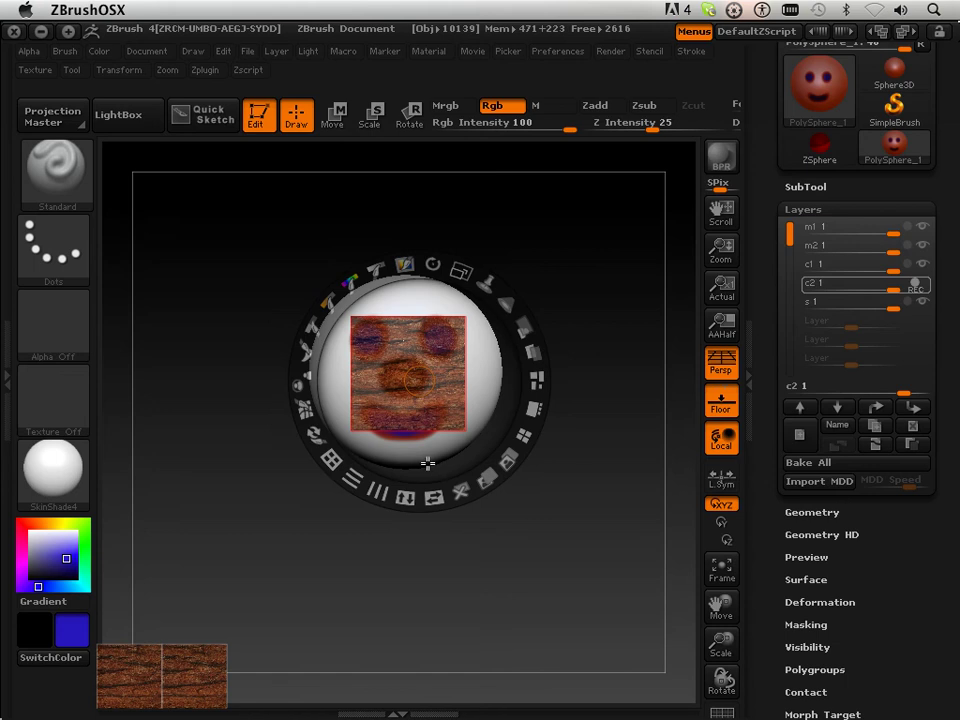
- Turn off Spotlight and end recording on layer c2
key(shift+z)
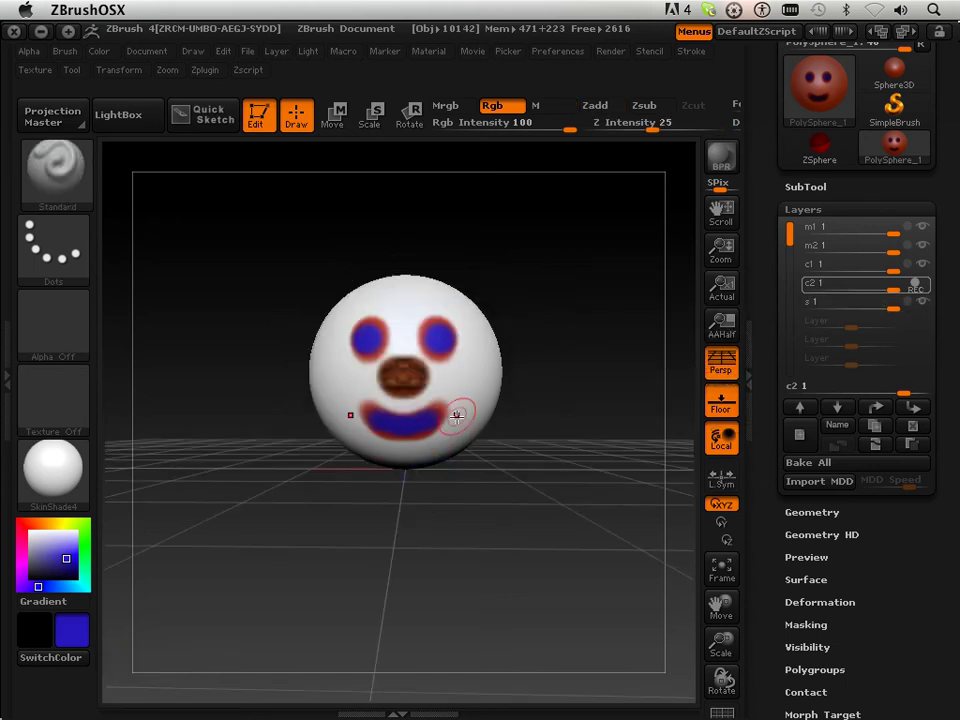
click(921, 285)
click(921, 285)
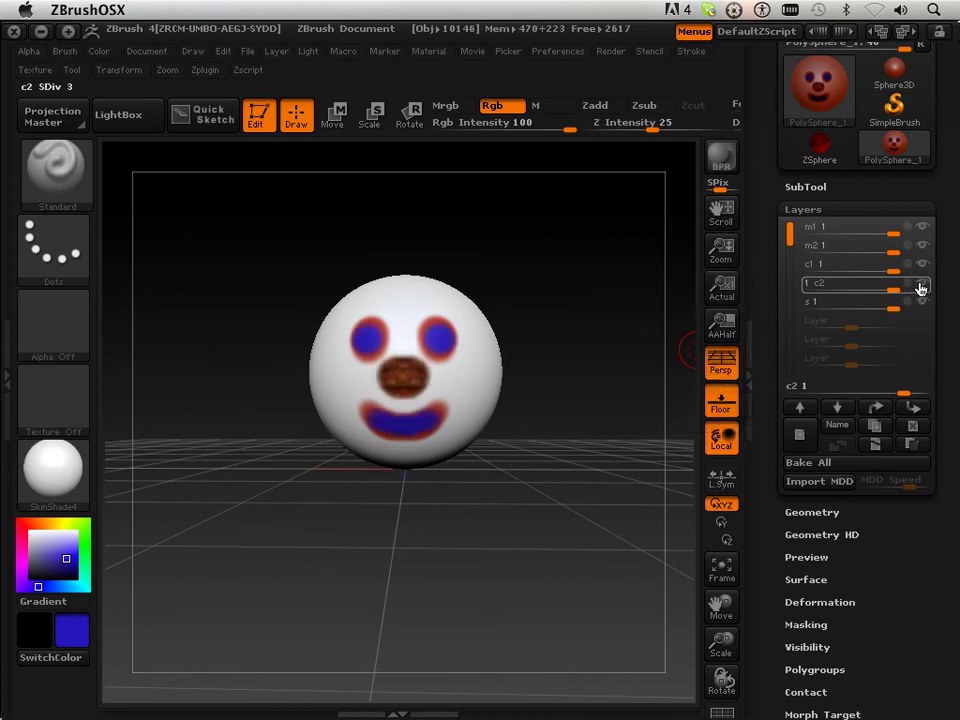
- Toggle the visibility of layer c2 to compare the face with and without its blue and bark paint, leaving it hidden
click(921, 285)
click(921, 285)
click(920, 287)
click(919, 290)
click(919, 290)
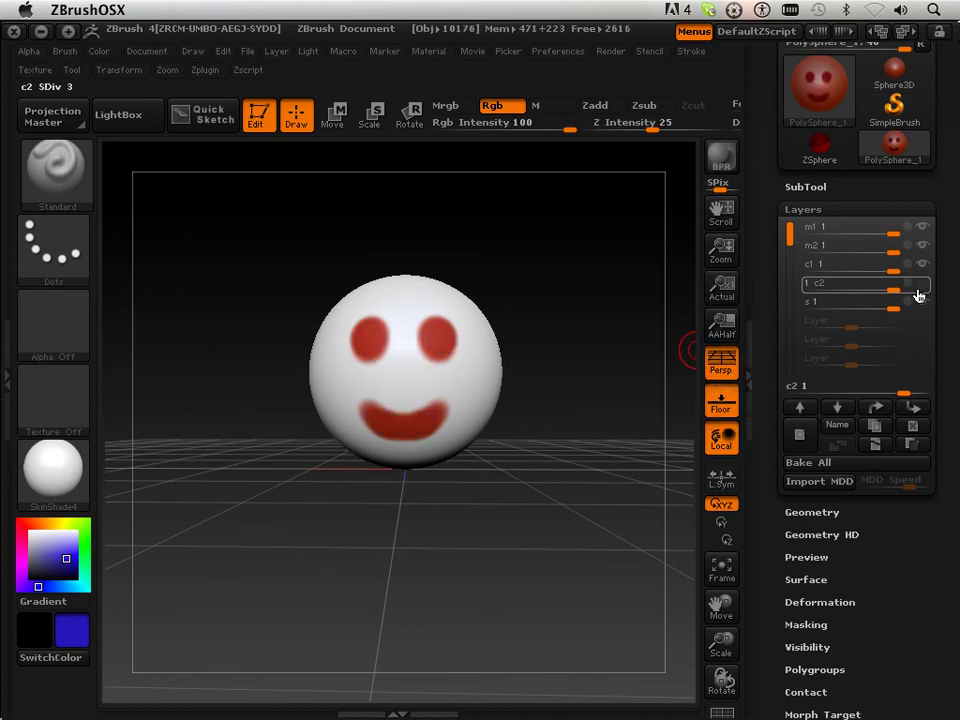
click(919, 290)
click(919, 290)
click(919, 290)
click(919, 290)
- Toggle the visibility of the other mask and paint layers, leaving m1 hidden and m2 and c1 visible
click(925, 270)
click(925, 270)
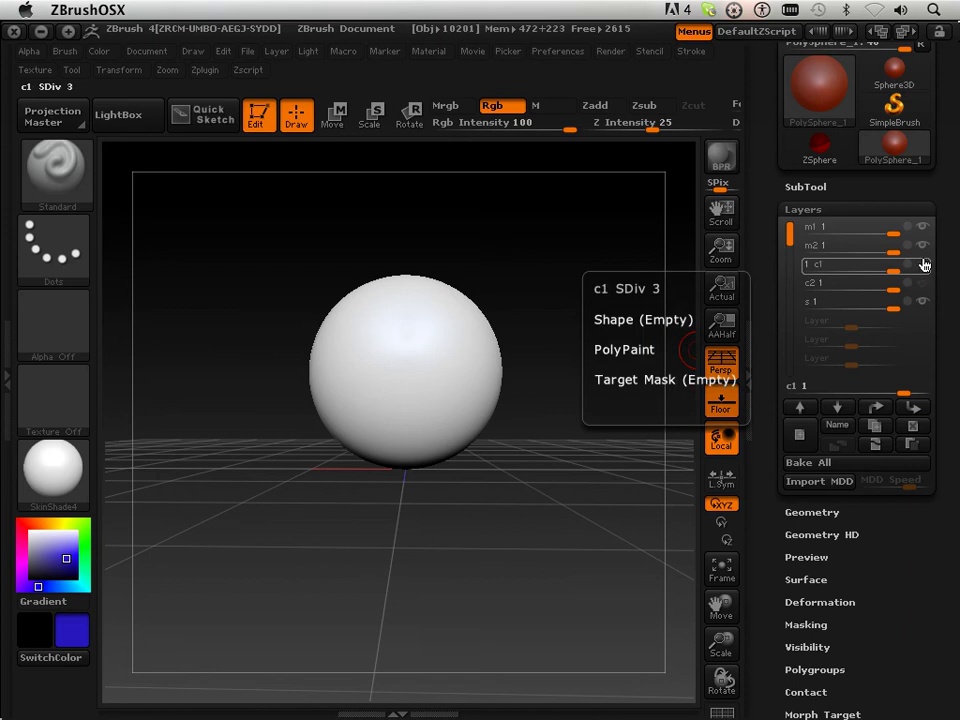
click(924, 252)
click(921, 251)
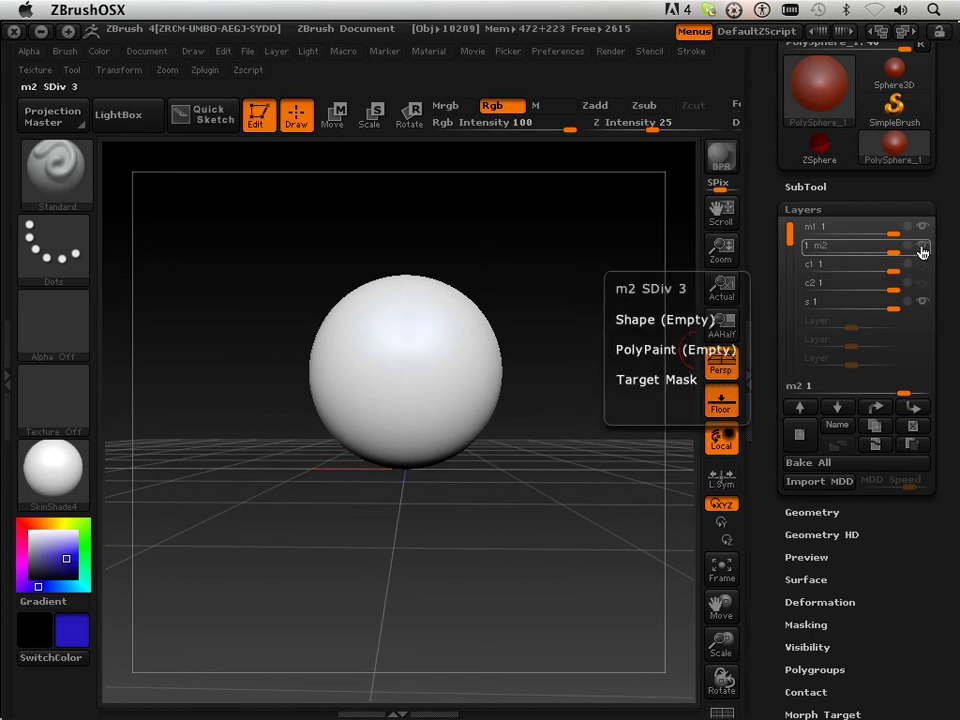
click(913, 284)
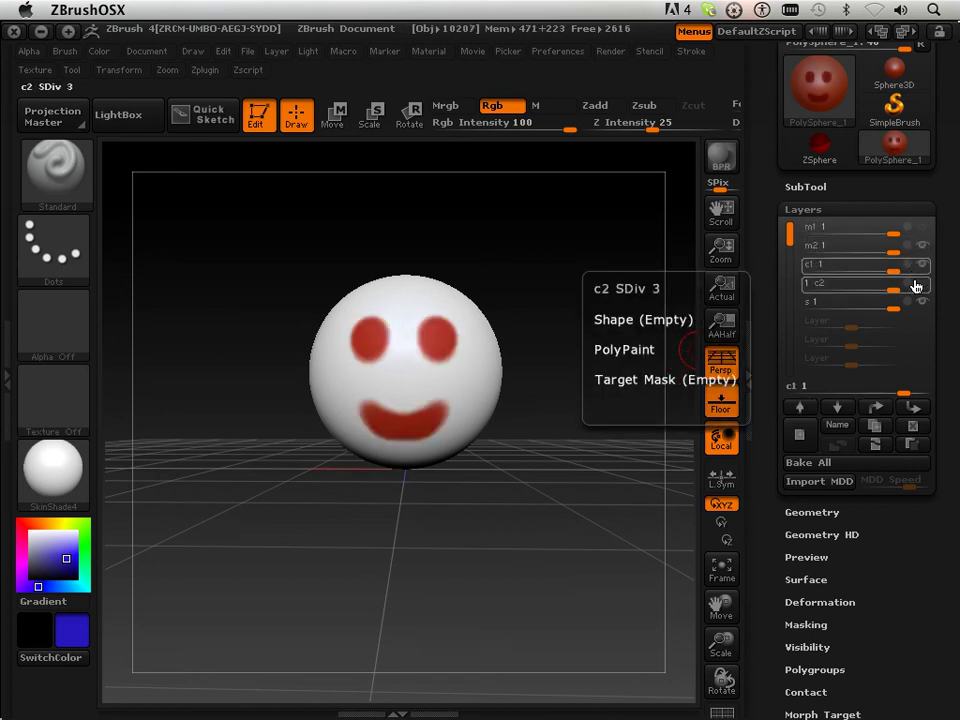
click(915, 246)
click(918, 230)
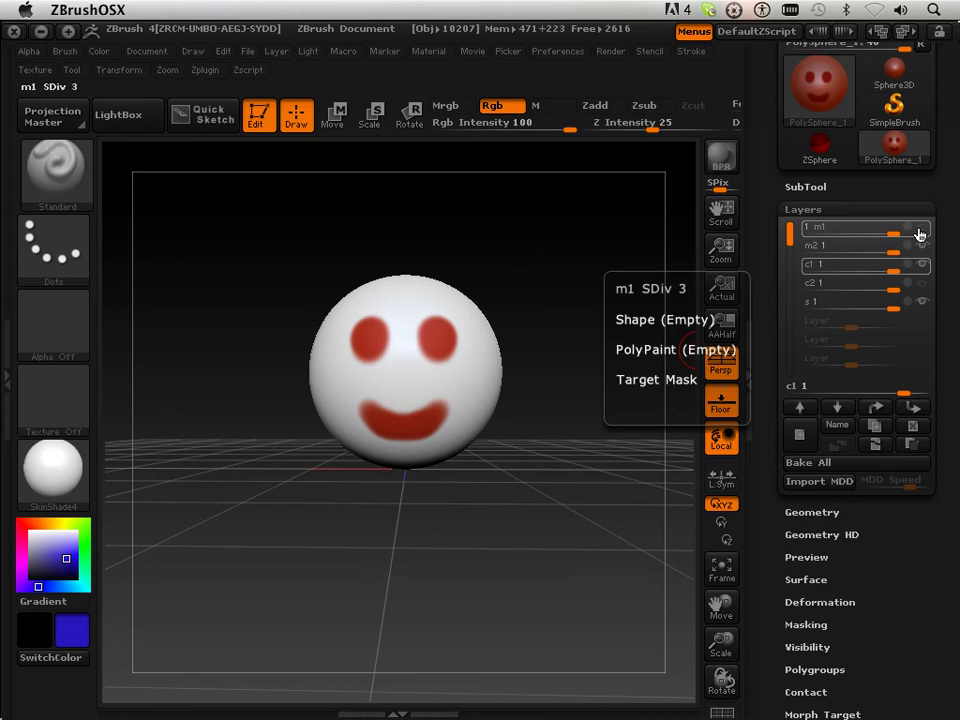
click(916, 247)
click(909, 265)
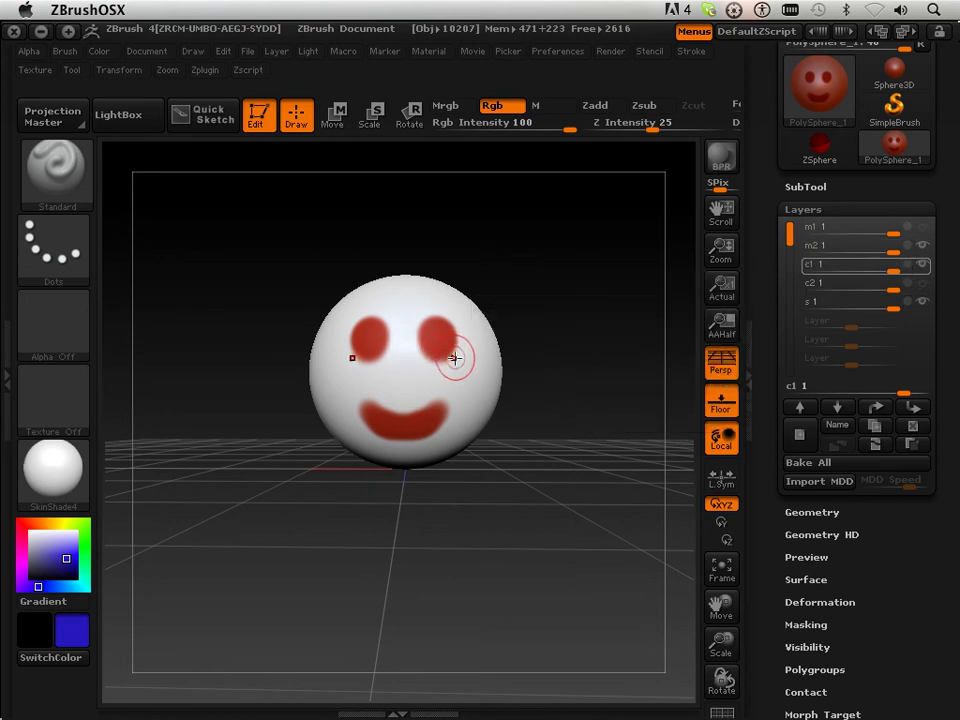
- Turn on record mode for layer c1 and erase the red paint of both eyes and the mouth
click(428, 312)
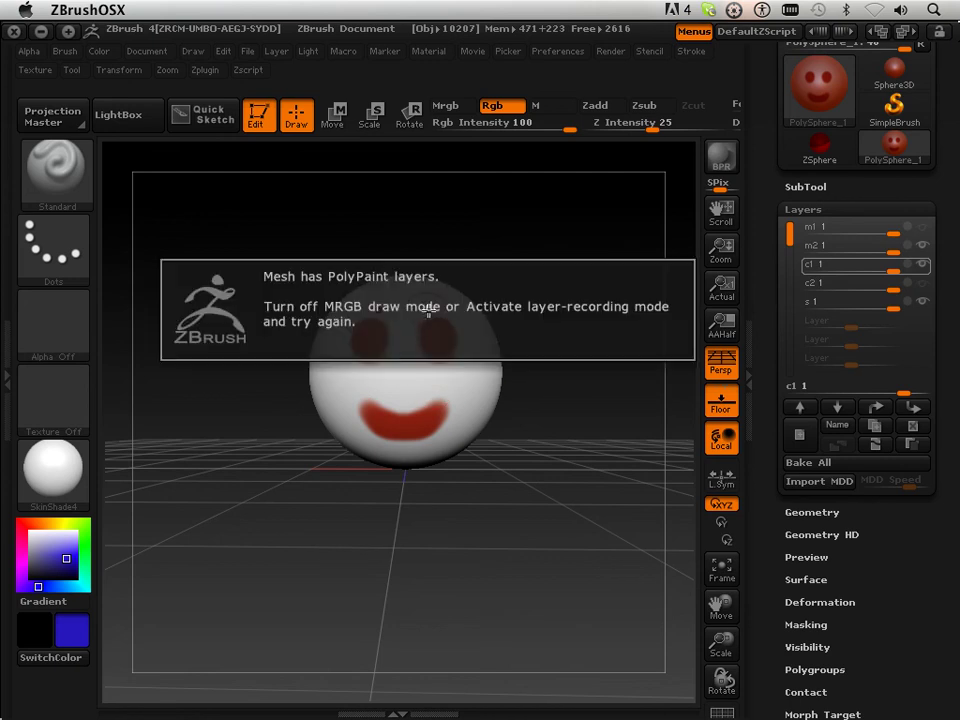
click(908, 272)
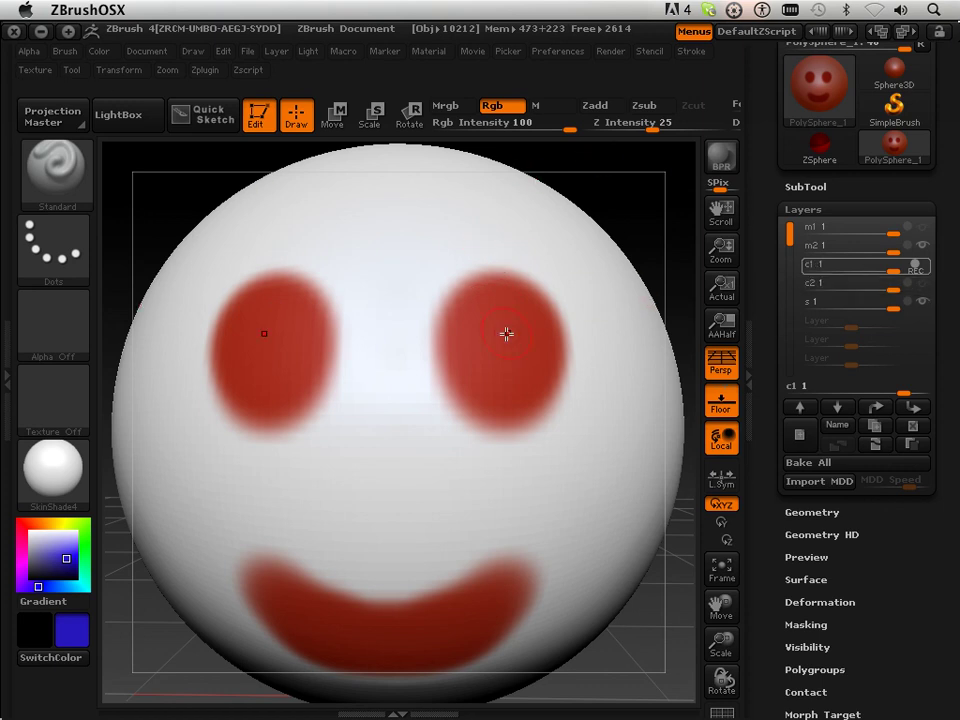
mouse_move(470, 298)
mouse_down()
mouse_move(464, 342)
mouse_move(492, 319)
mouse_move(530, 374)
mouse_move(544, 348)
mouse_move(557, 390)
mouse_move(558, 322)
mouse_move(495, 264)
mouse_move(505, 277)
mouse_move(438, 288)
mouse_move(469, 312)
mouse_move(514, 438)
mouse_up()
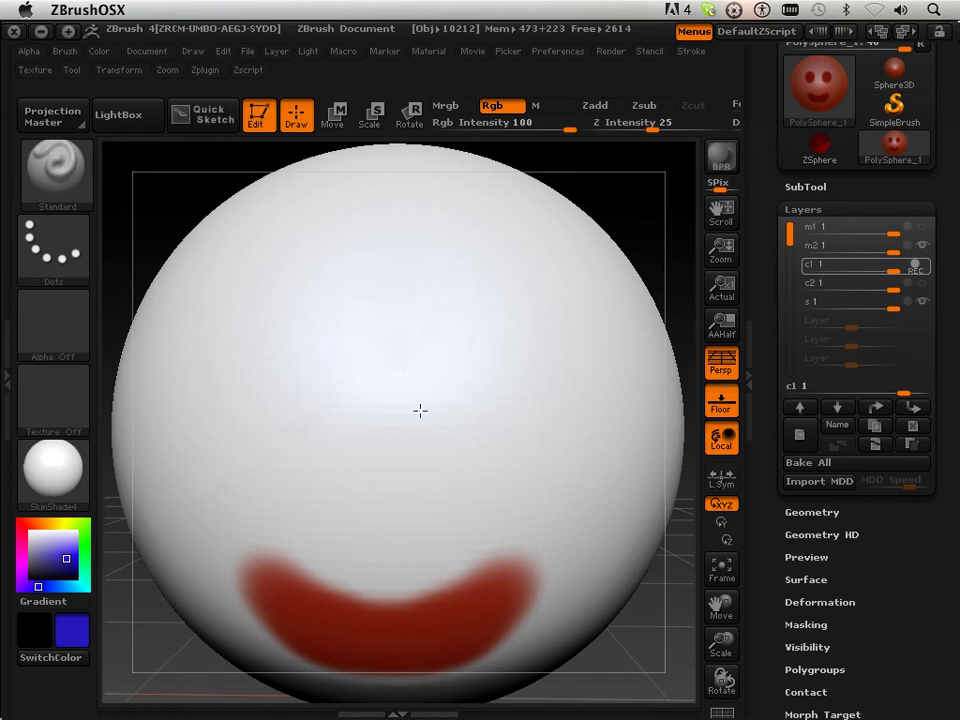
mouse_move(460, 462)
mouse_down()
mouse_move(533, 562)
mouse_move(489, 593)
mouse_move(482, 545)
mouse_move(457, 620)
mouse_move(444, 575)
mouse_move(423, 662)
mouse_move(382, 643)
mouse_move(427, 685)
mouse_up()
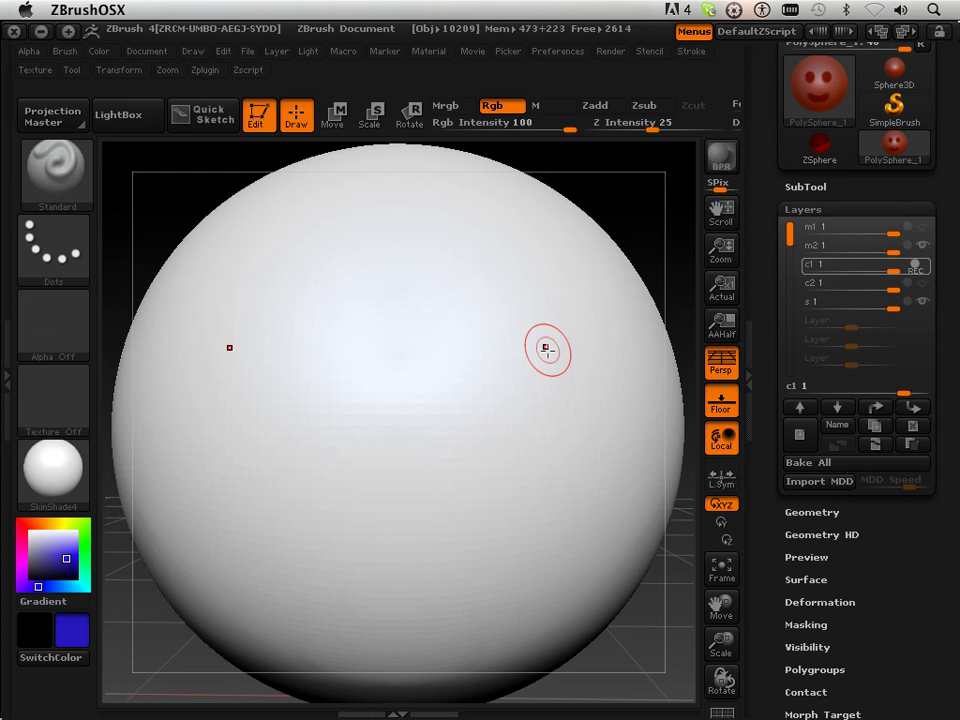
- Record raised folds across the sphere's front in layer s using Zadd without Rgb, and test the layer's intensity, ending at 1
mouse_move(60, 492)
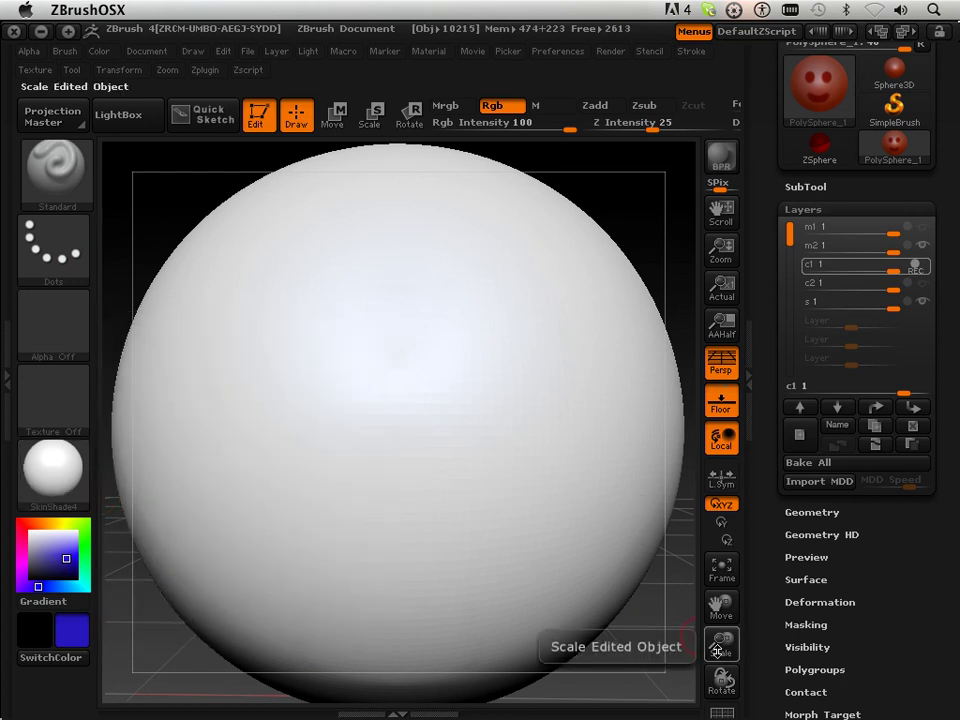
drag(720, 642, 719, 480)
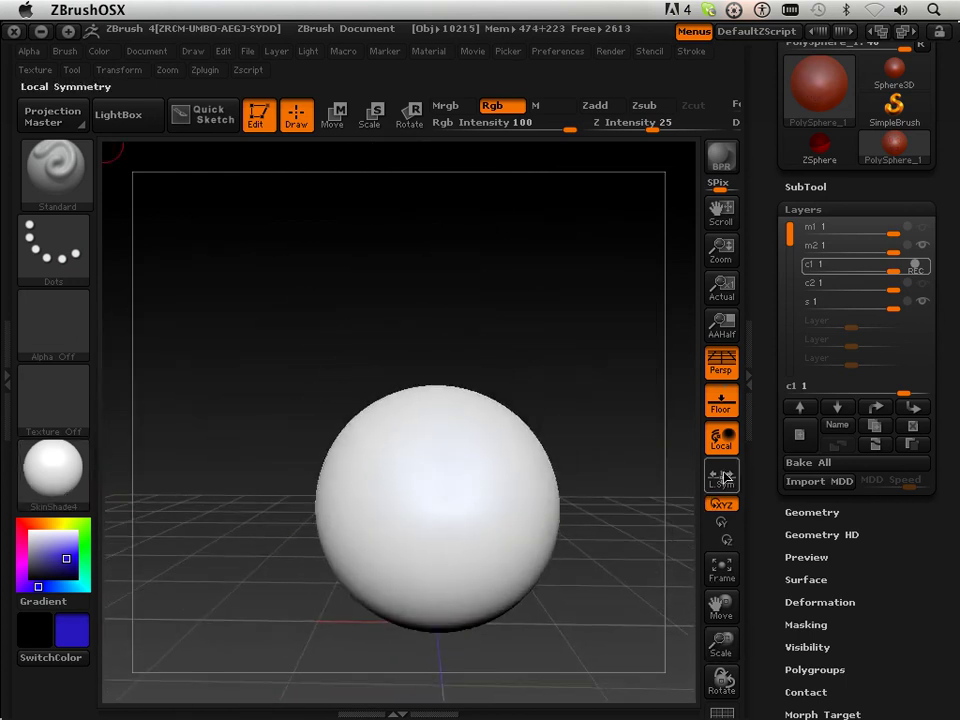
click(907, 307)
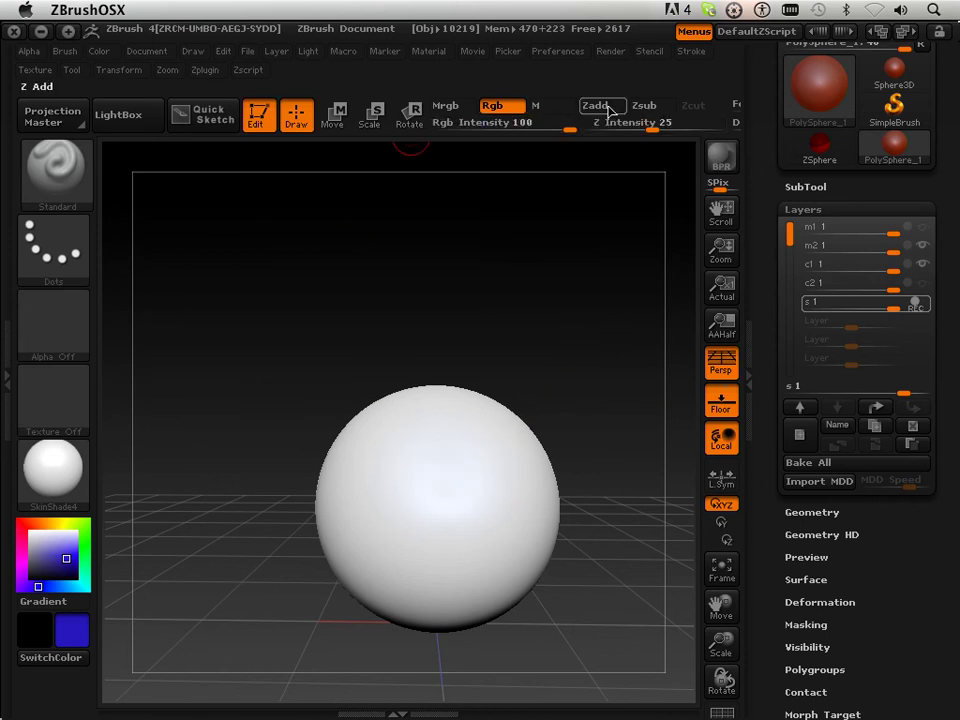
click(496, 108)
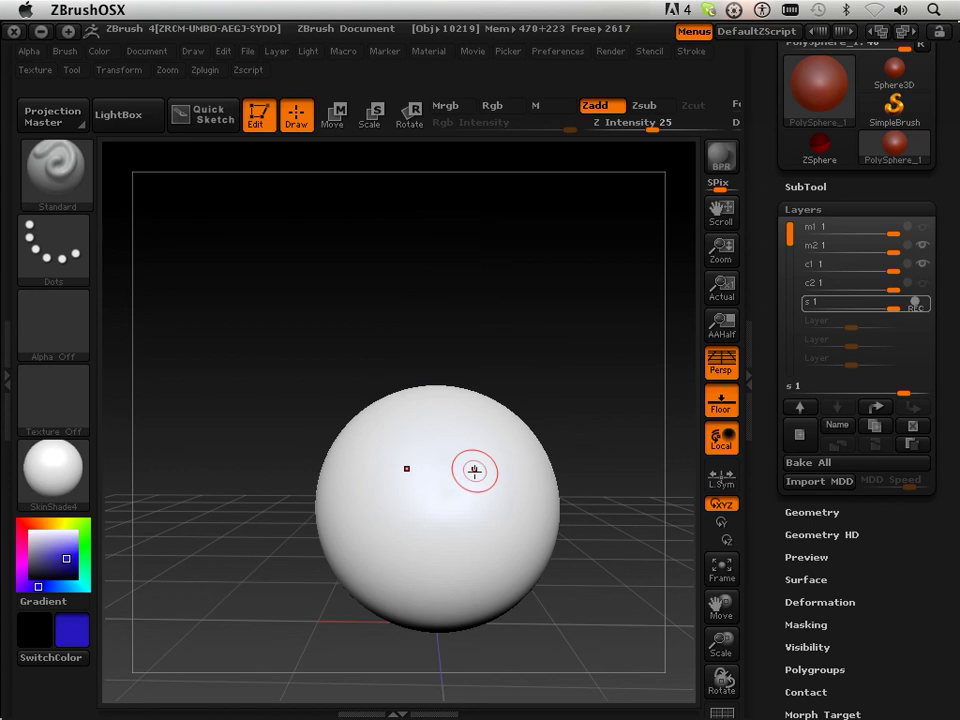
mouse_move(474, 467)
mouse_down()
mouse_move(482, 444)
mouse_move(499, 459)
mouse_move(506, 489)
mouse_move(484, 499)
mouse_move(483, 487)
mouse_move(521, 467)
mouse_move(516, 523)
mouse_move(525, 529)
mouse_move(489, 509)
mouse_move(452, 523)
mouse_move(454, 450)
mouse_move(463, 451)
mouse_up()
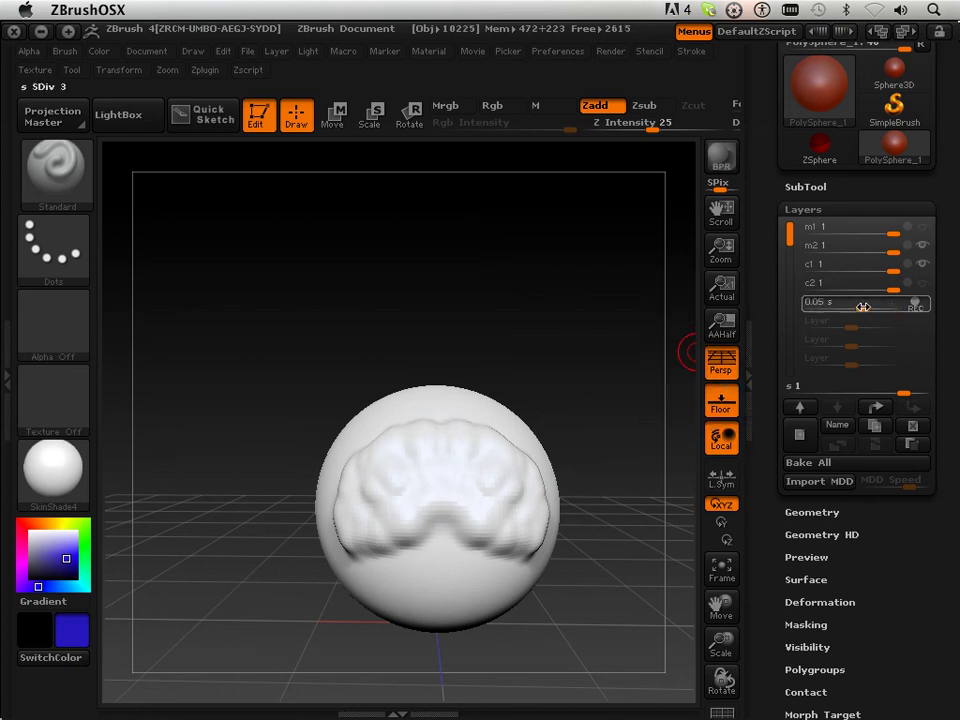
mouse_move(889, 309)
mouse_down()
mouse_move(815, 308)
mouse_move(901, 310)
mouse_up()
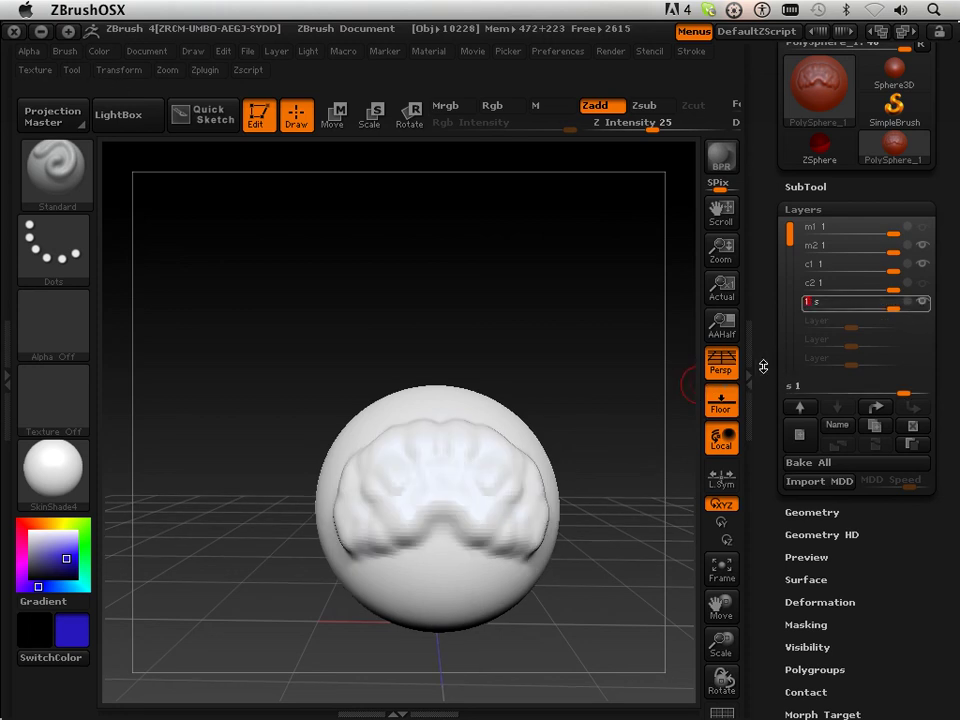
drag(626, 476, 536, 493)
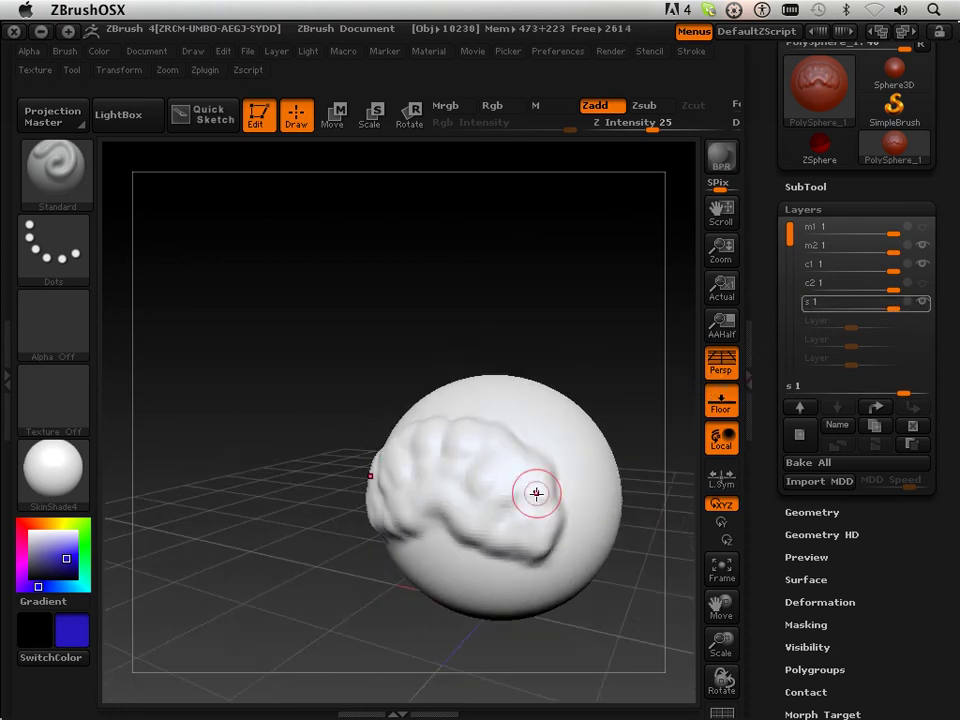
- Hide layer s and store the plain sphere as a morph target
mouse_move(922, 317)
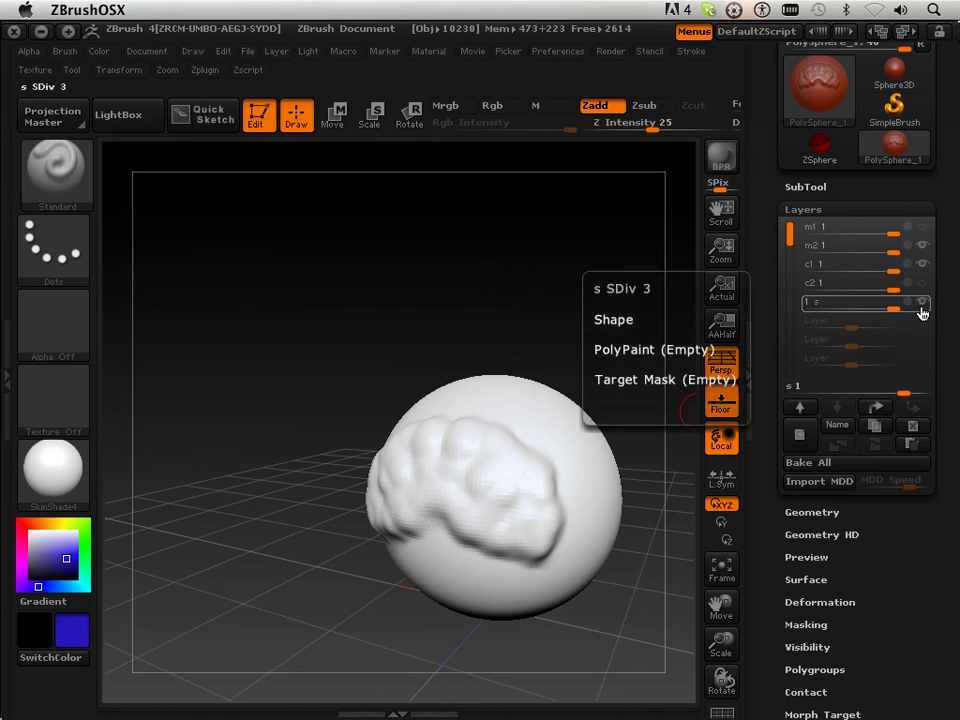
click(922, 305)
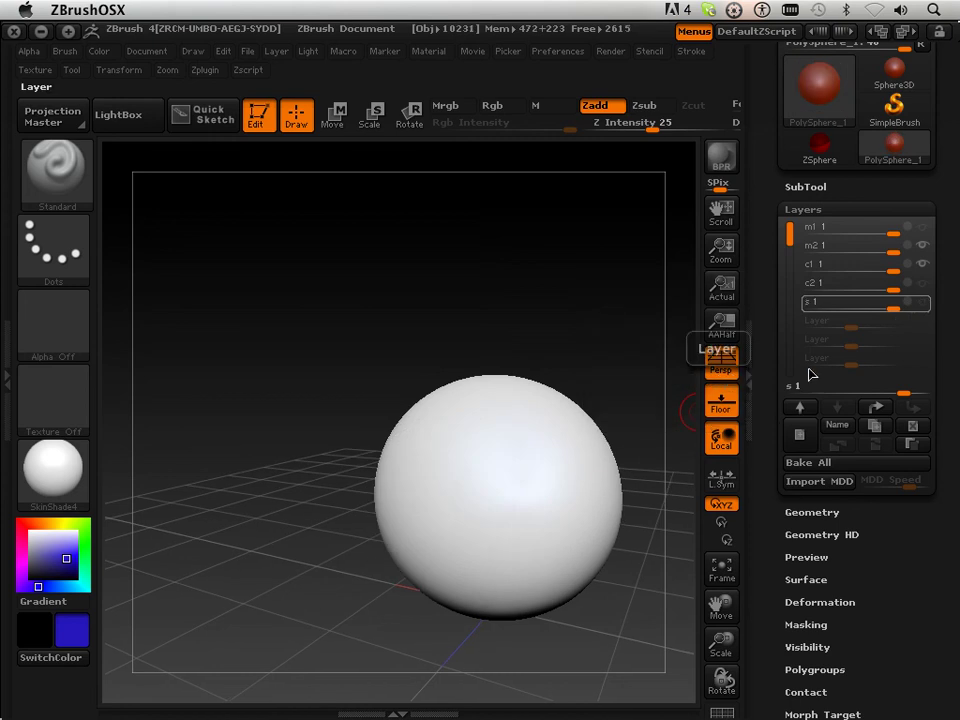
scroll(769, 347, down, 10)
scroll(769, 433, up, 1)
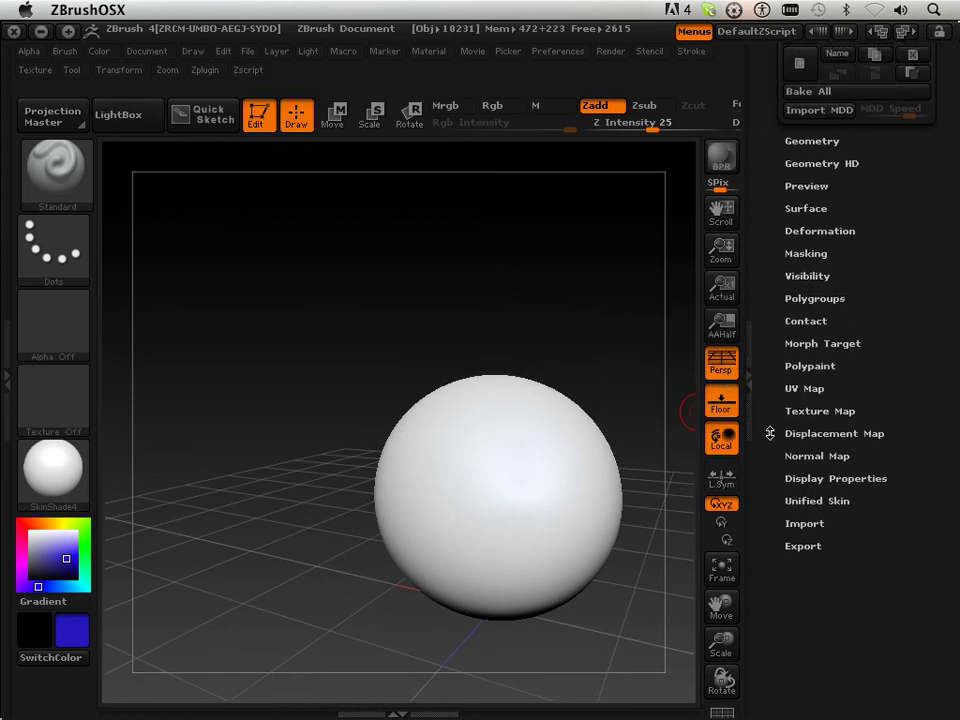
click(803, 343)
click(806, 363)
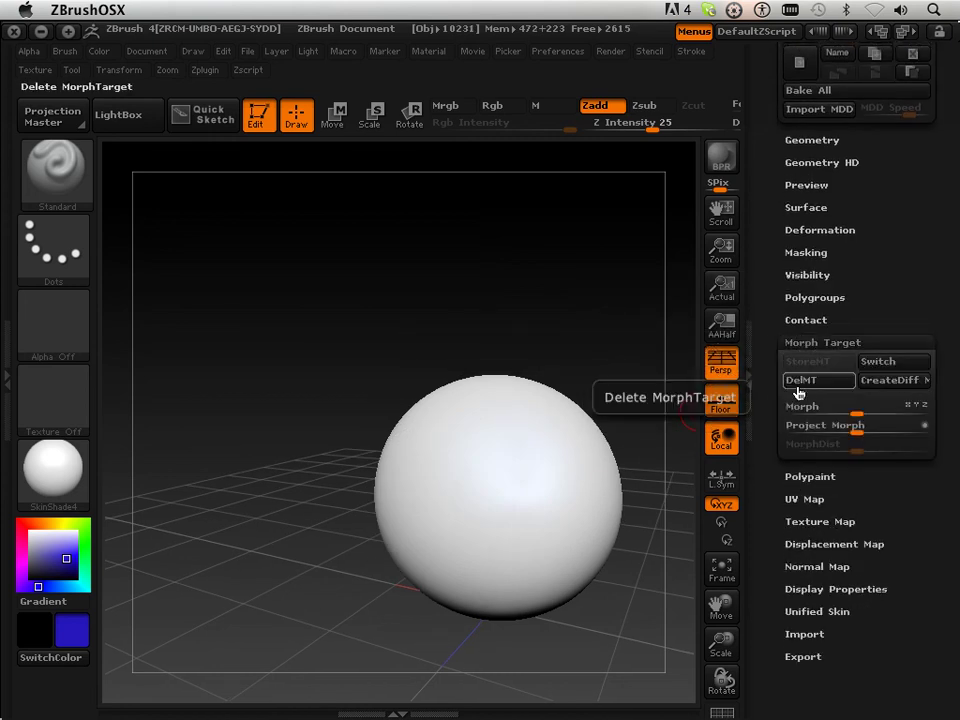
- Show layer s again and choose the Morph brush
scroll(770, 444, up, 10)
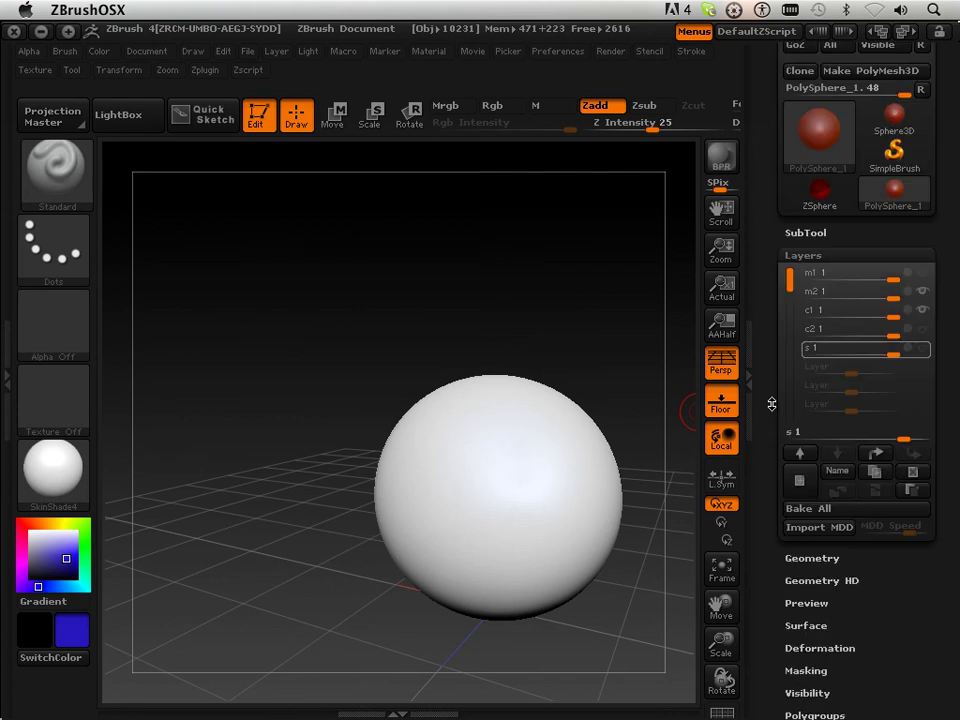
click(920, 430)
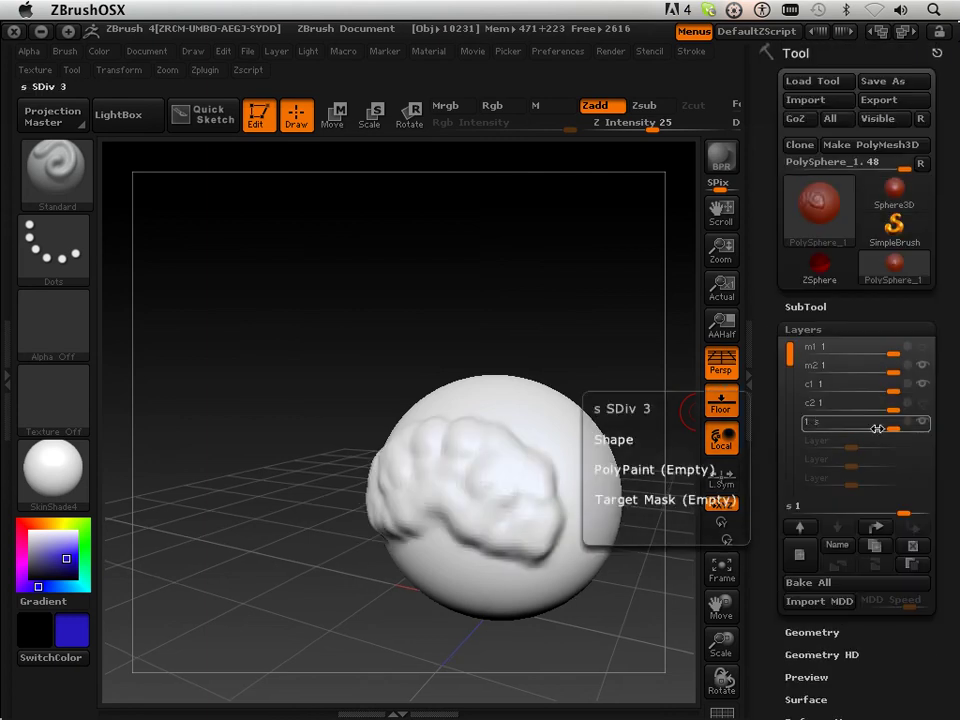
mouse_move(291, 373)
mouse_down()
mouse_move(328, 366)
mouse_move(101, 183)
mouse_up()
click(58, 160)
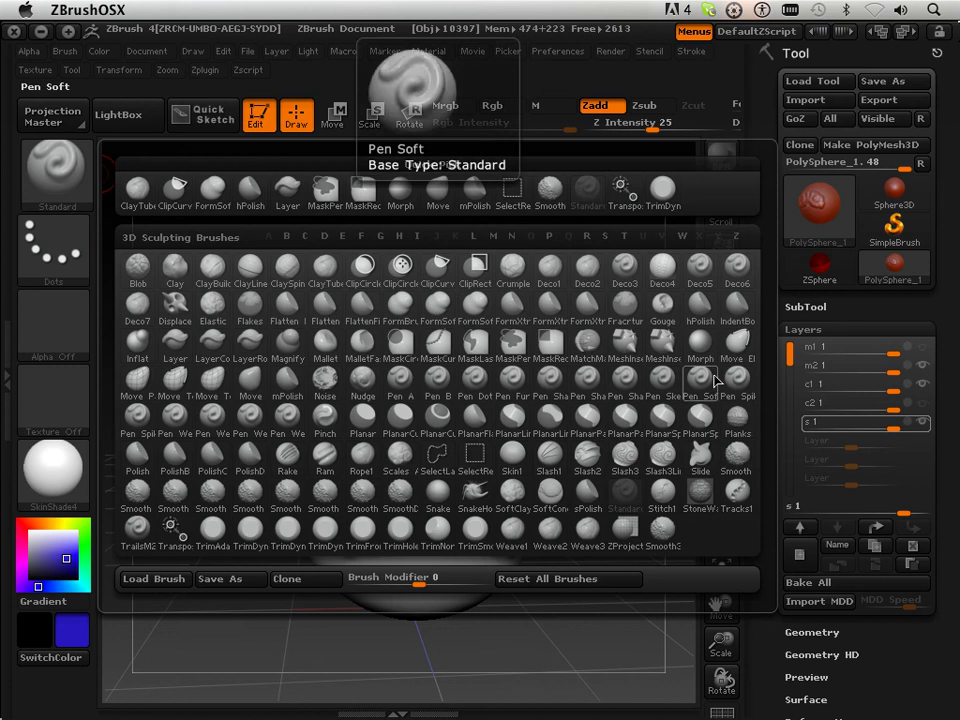
click(700, 345)
- Turn on record mode for layer s and brush the raised folds back to the smooth sphere with the Morph brush
click(496, 449)
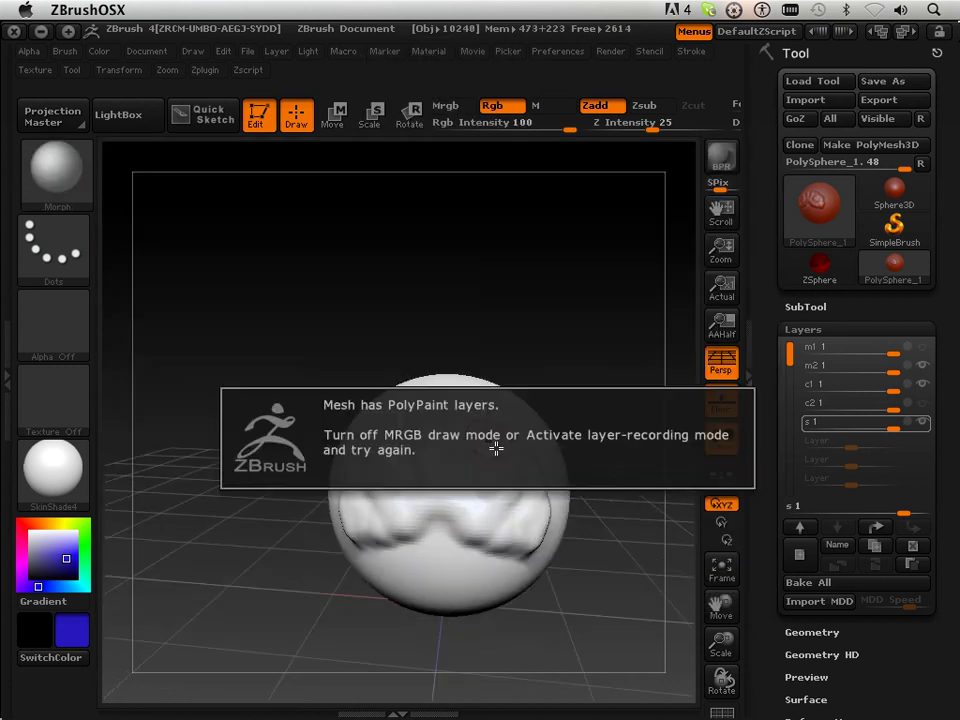
click(915, 423)
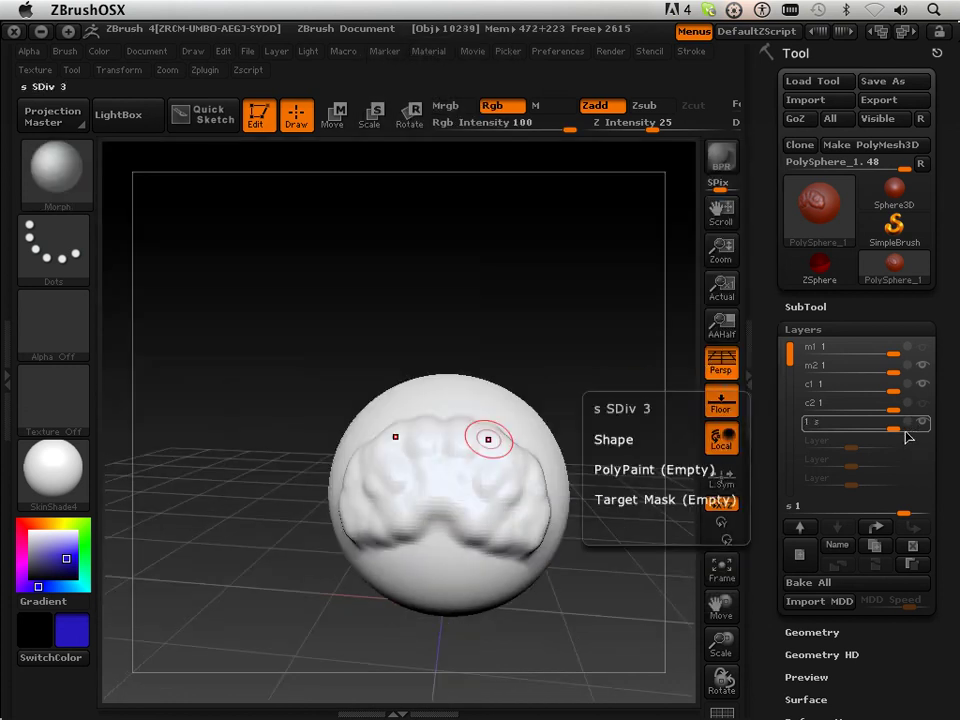
mouse_move(489, 439)
mouse_down()
mouse_move(463, 475)
mouse_move(452, 411)
mouse_move(476, 515)
mouse_move(471, 500)
mouse_move(517, 551)
mouse_move(526, 544)
mouse_move(543, 491)
mouse_move(519, 470)
mouse_move(506, 502)
mouse_move(484, 507)
mouse_move(482, 484)
mouse_move(450, 507)
mouse_up()
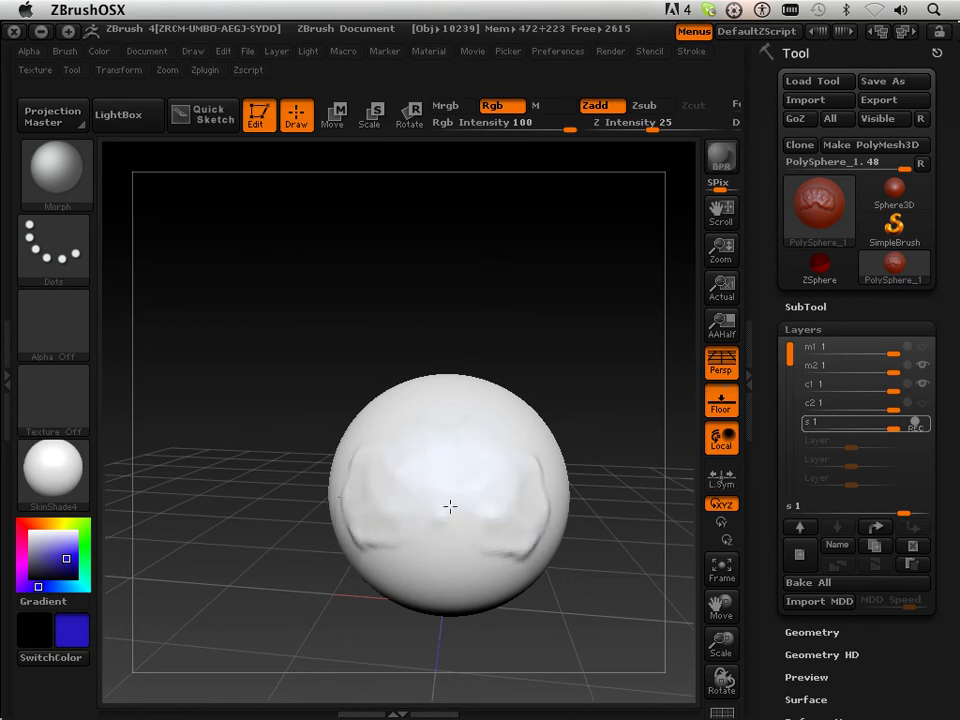
drag(514, 553, 540, 537)
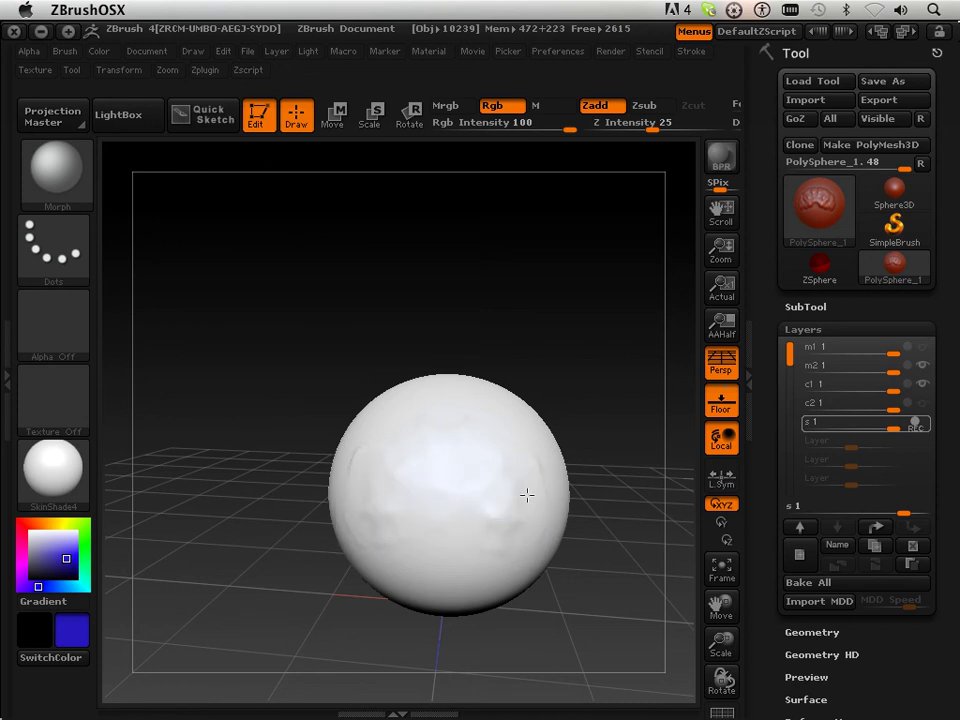